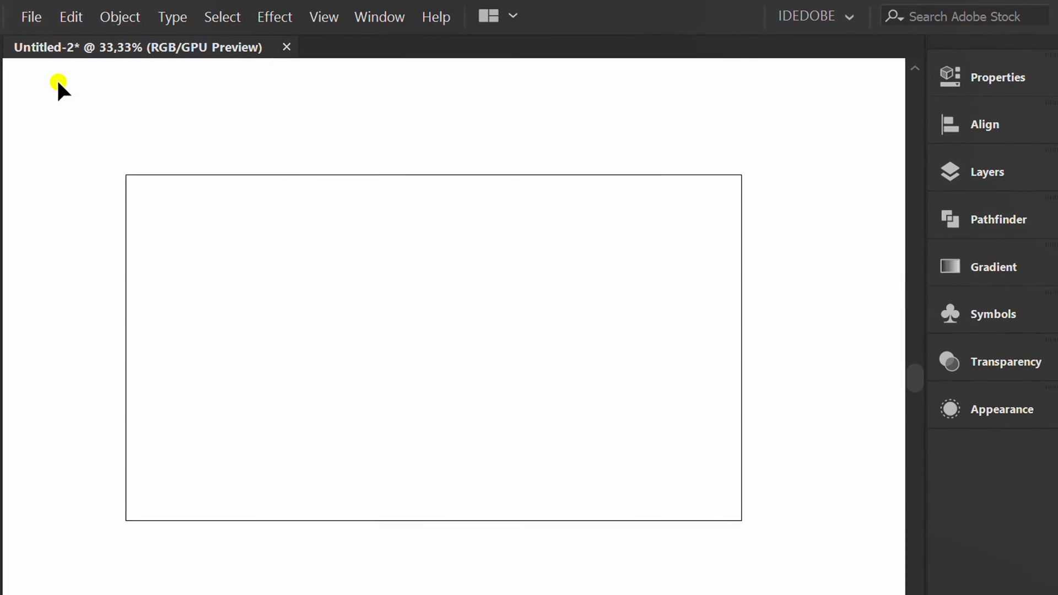
Place the cement-texture image from the artboard's top-left corner and stretch its right edge to the artboard edge.
left_click(30, 15)
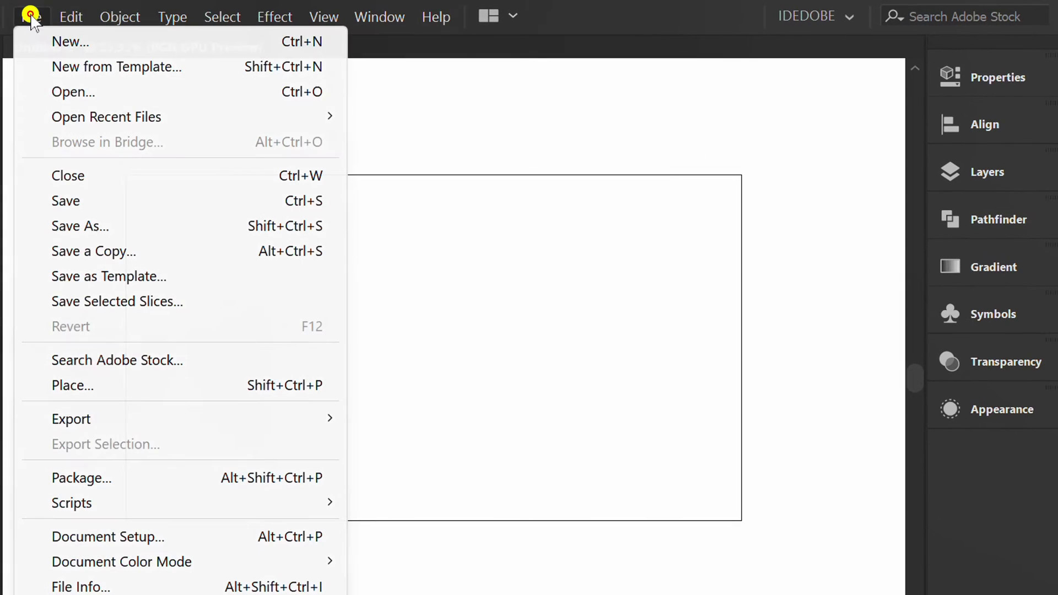
left_click(99, 387)
left_click(844, 237)
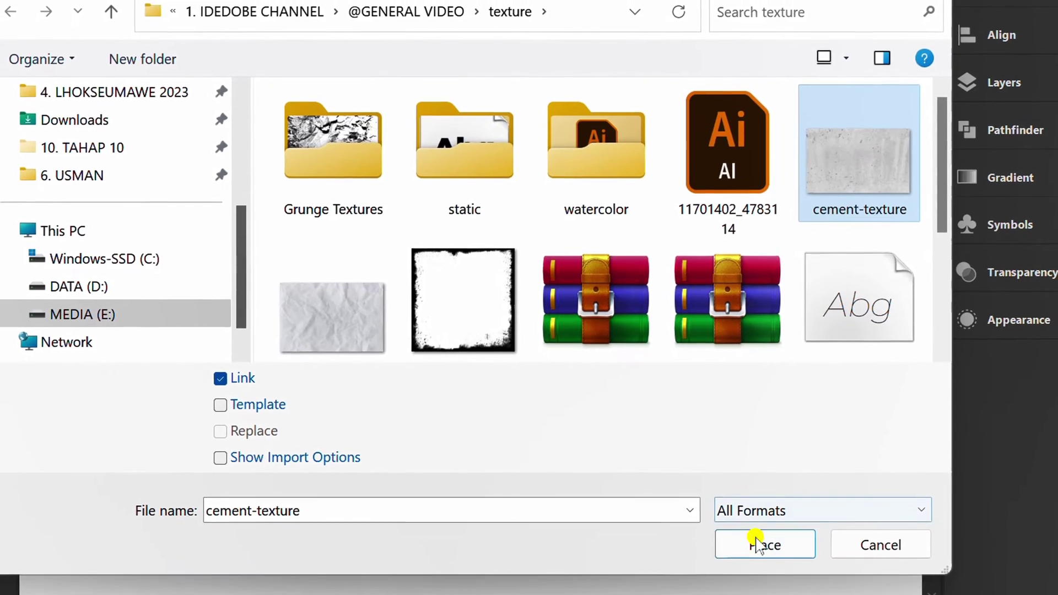
left_click(741, 594)
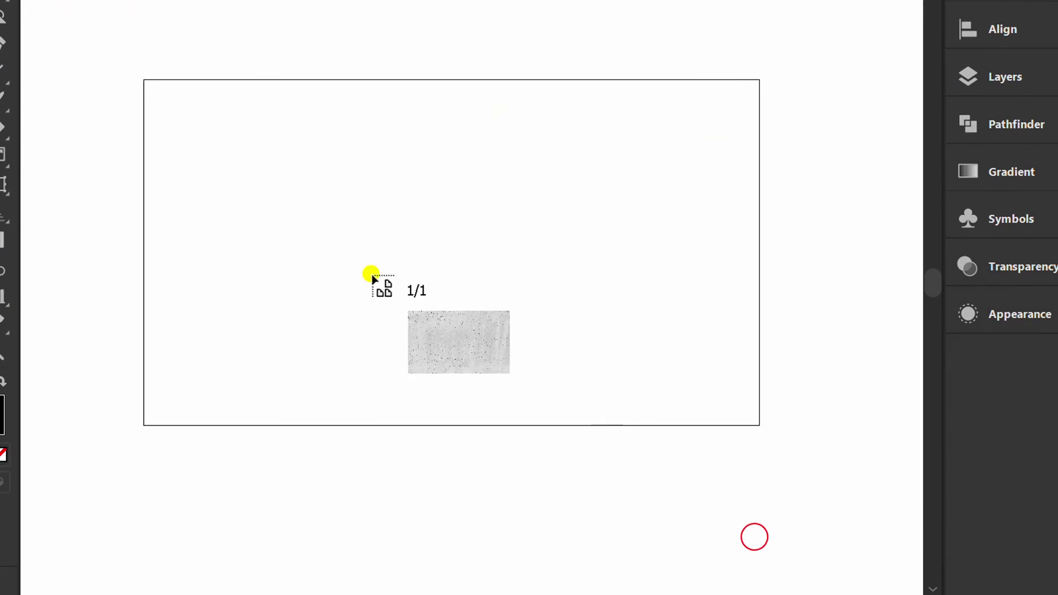
left_click_drag(145, 81, 704, 472)
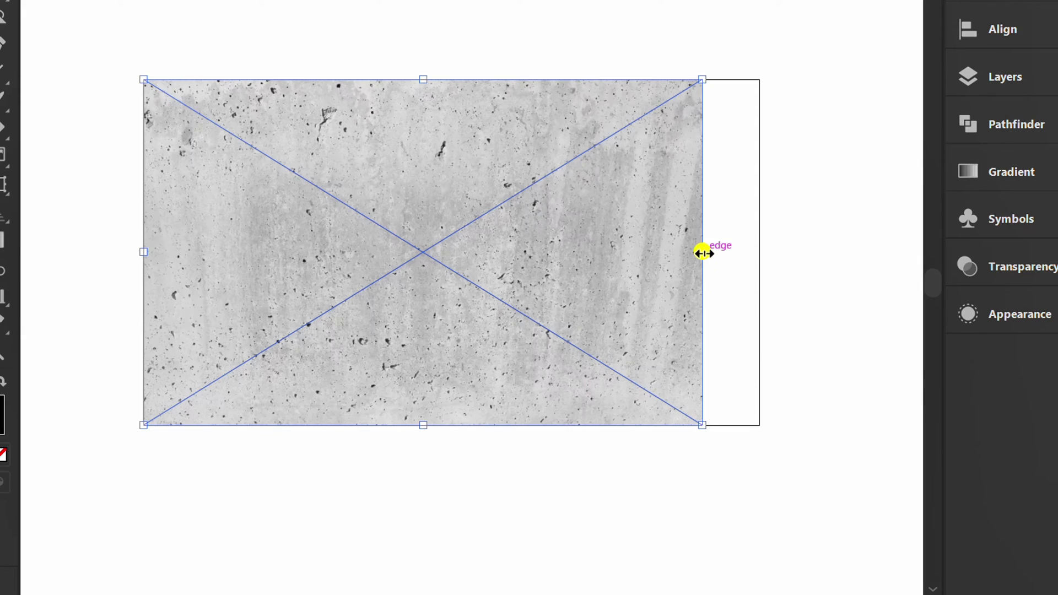
left_click_drag(703, 252, 759, 253)
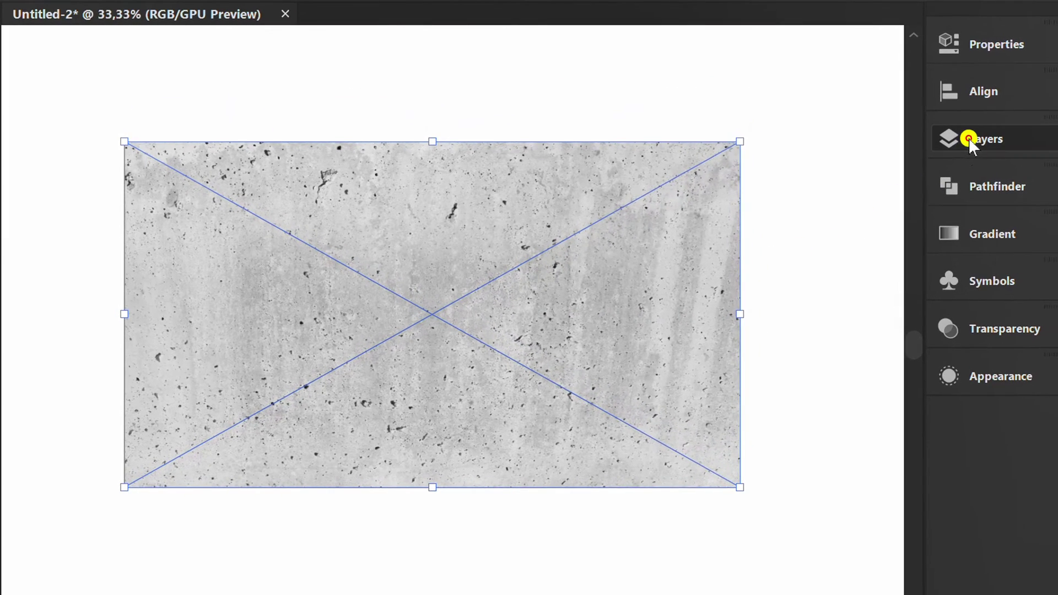
Lock Layer 1 holding the texture and add a new layer above it.
left_click(968, 138)
left_click(666, 156)
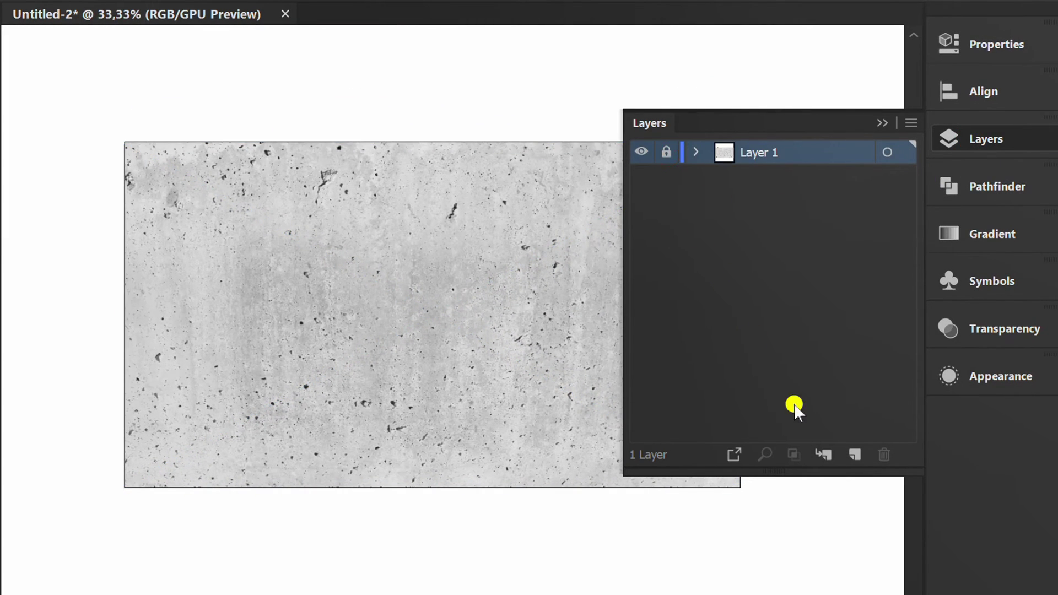
left_click(853, 454)
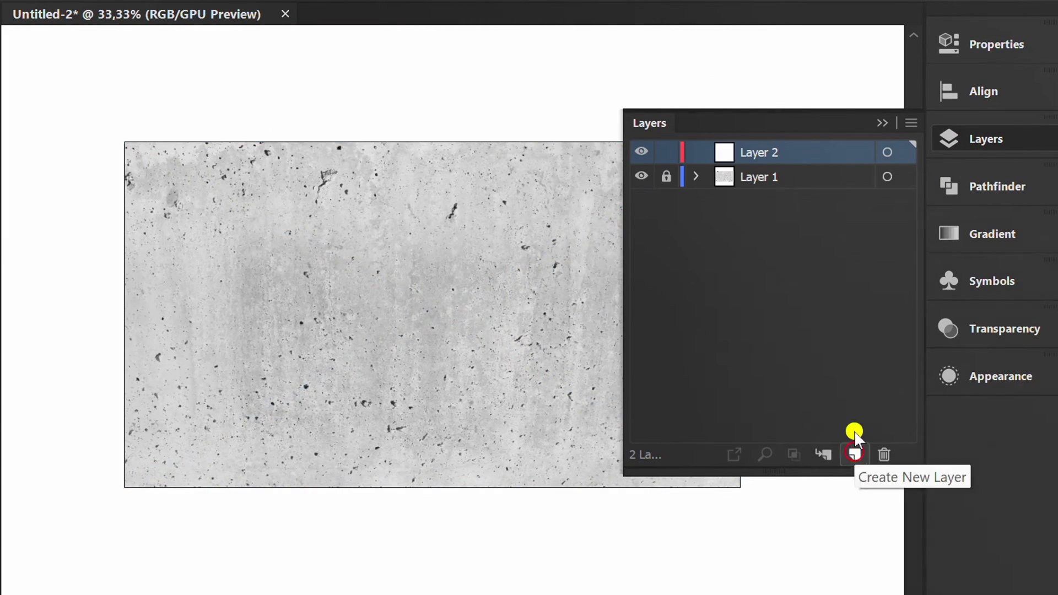
left_click(880, 124)
Type the word SOLID and center it horizontally and vertically on the artboard.
key("t")
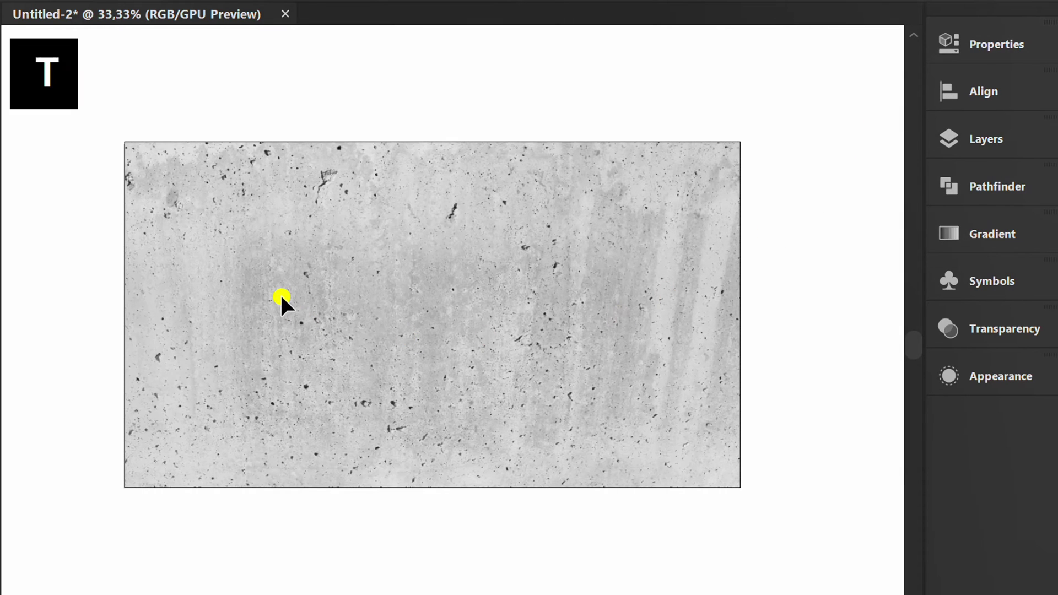
left_click(160, 290)
type("SOLID")
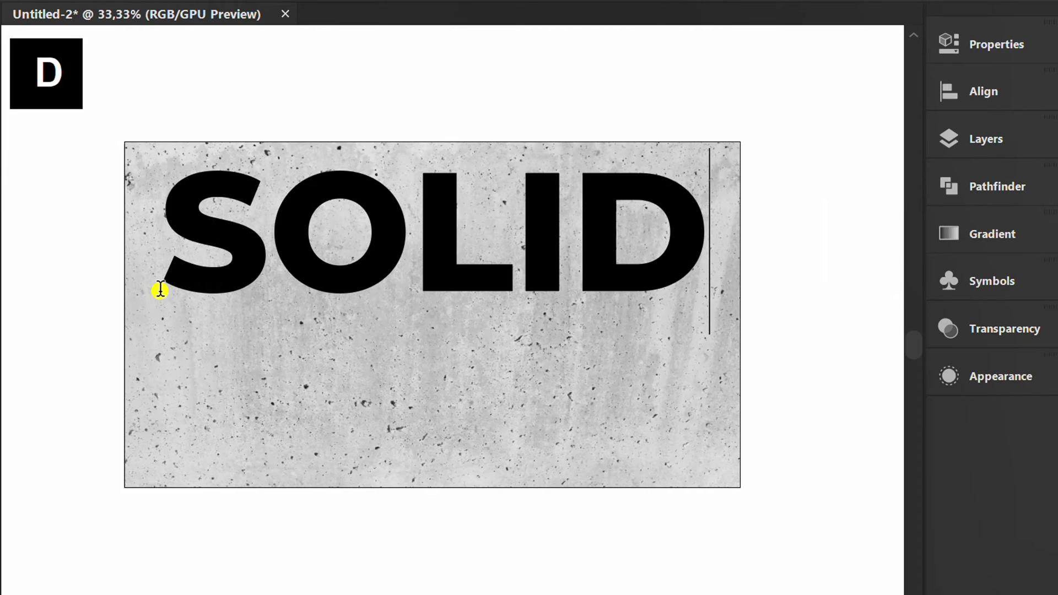
key("Escape")
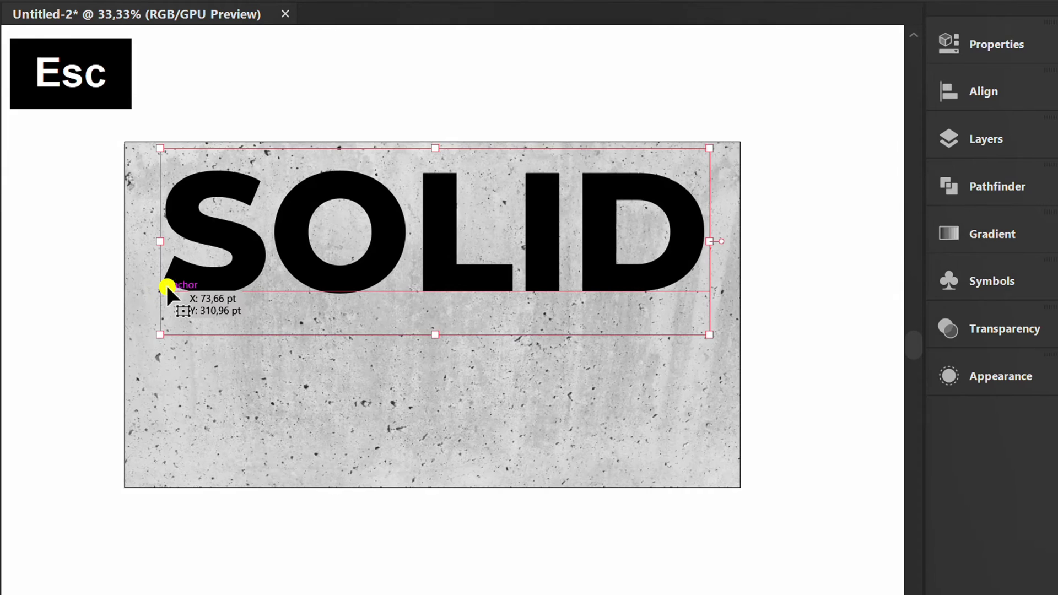
left_click(966, 91)
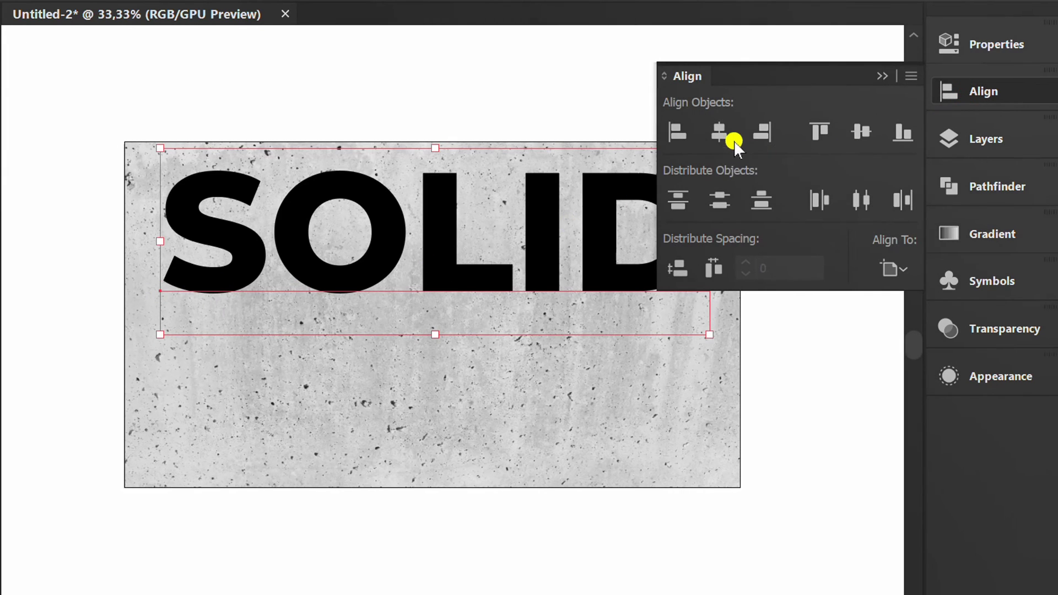
left_click(725, 135)
left_click(862, 132)
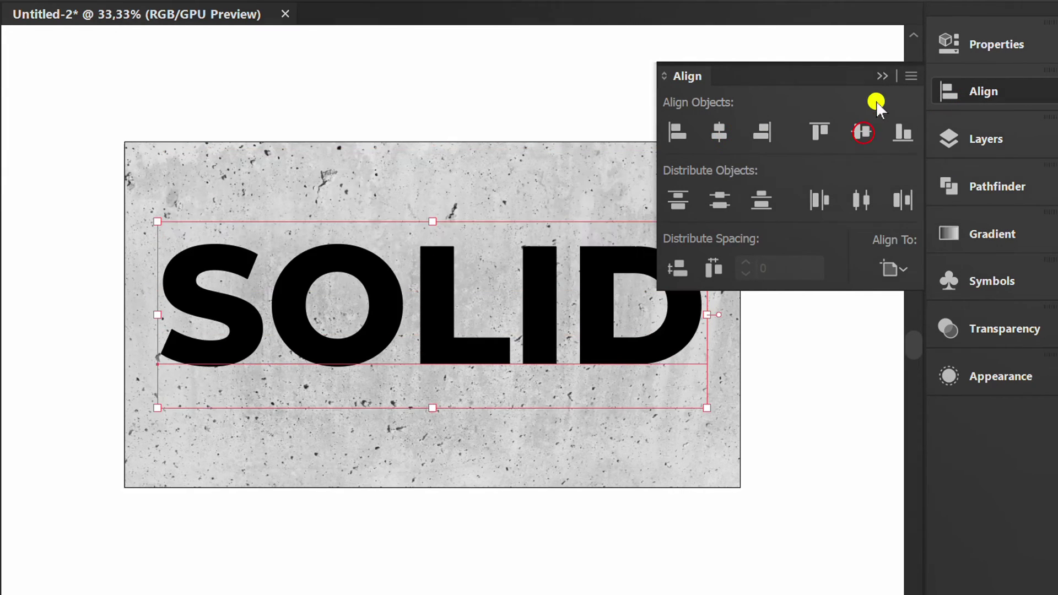
left_click(880, 76)
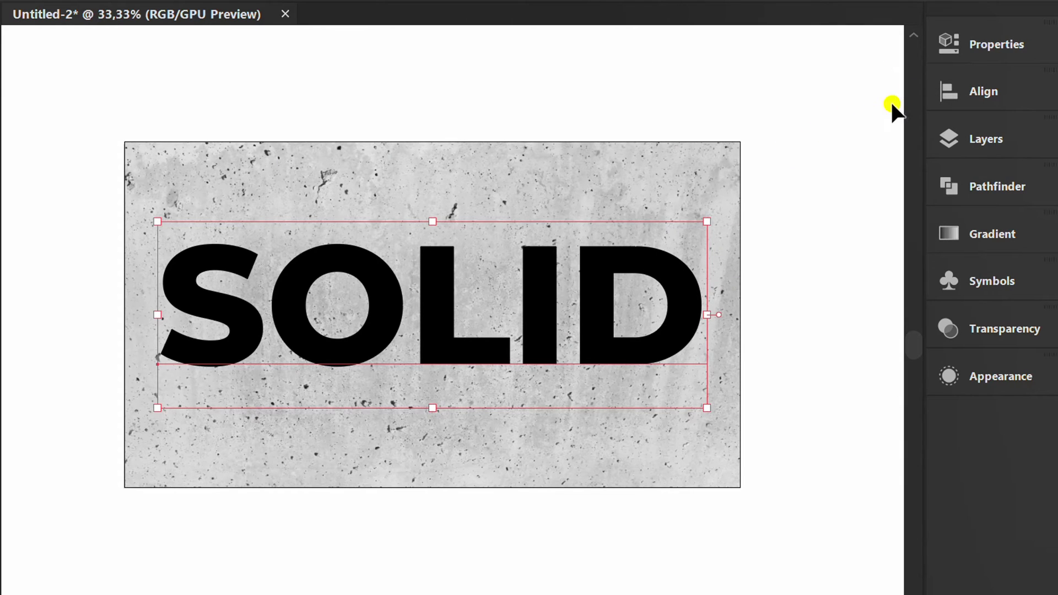
Set the SOLID text's blend mode to Multiply.
left_click(986, 44)
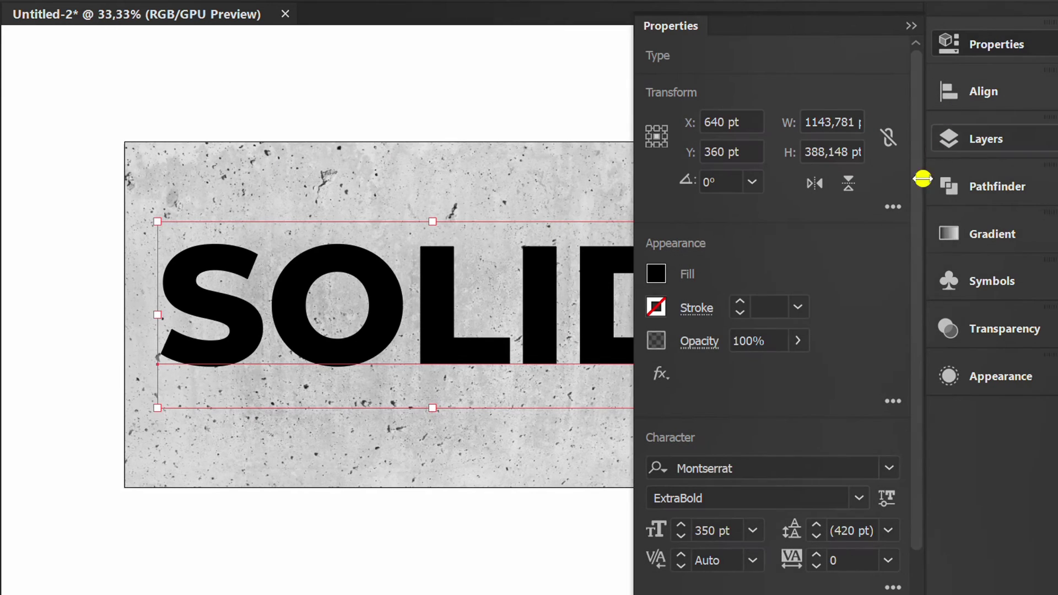
left_click(695, 341)
left_click(532, 382)
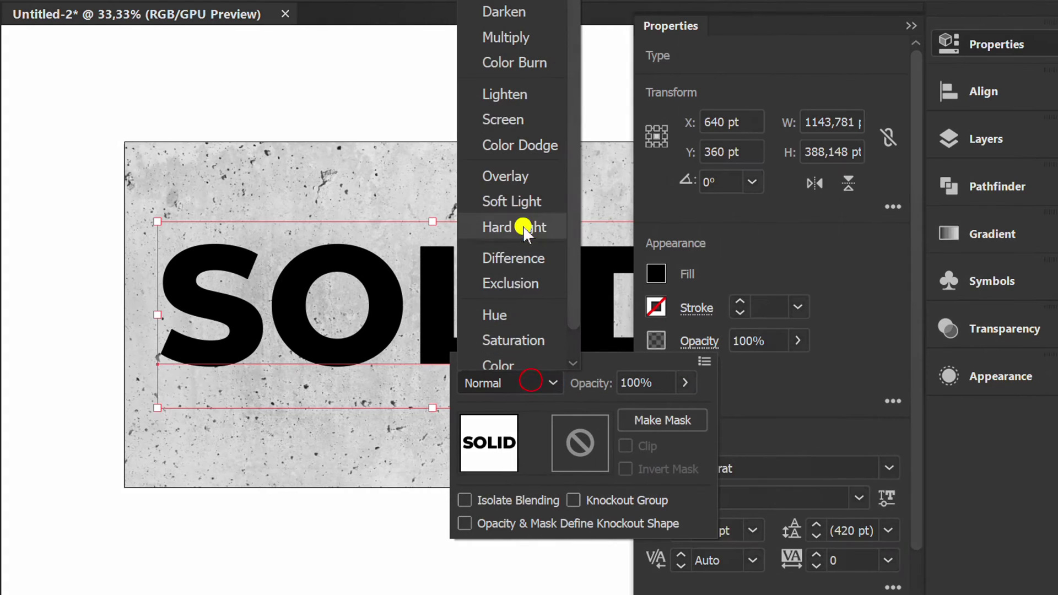
left_click(514, 39)
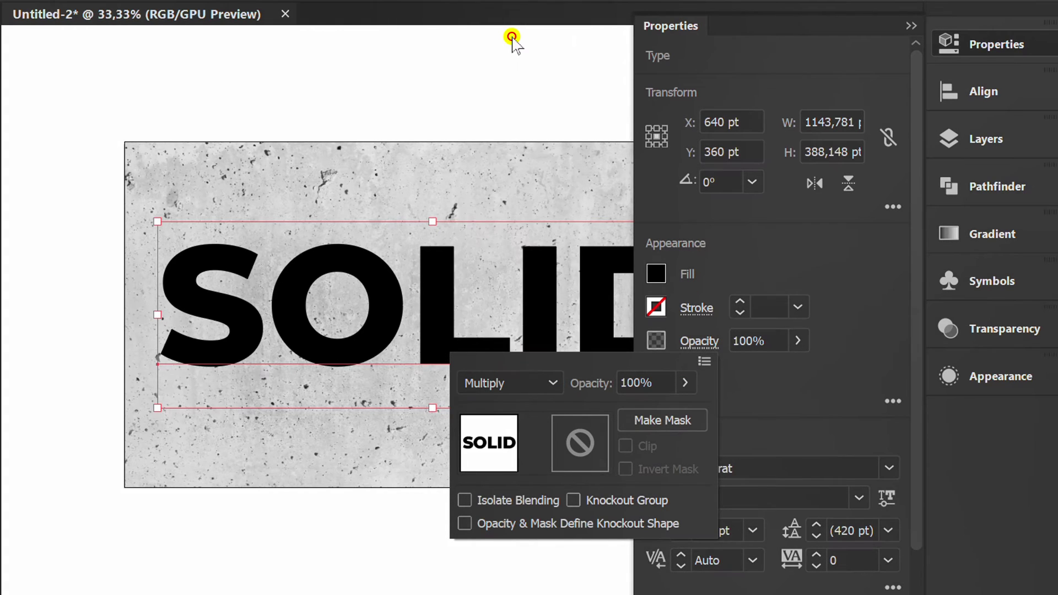
left_click(843, 254)
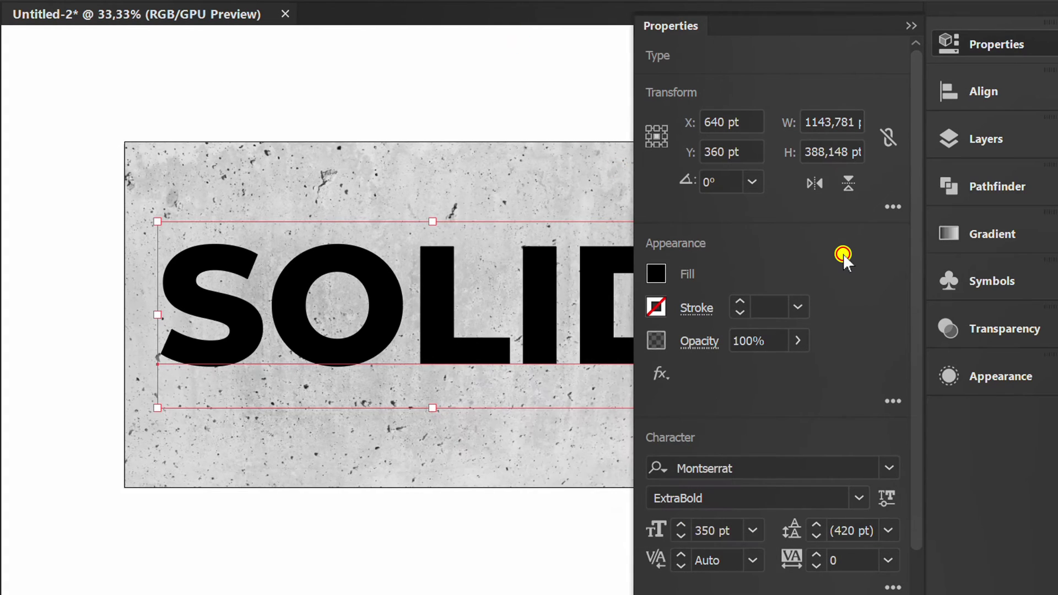
left_click(910, 25)
Set SOLID's fill to None and pan the canvas to reposition the view.
key("slash")
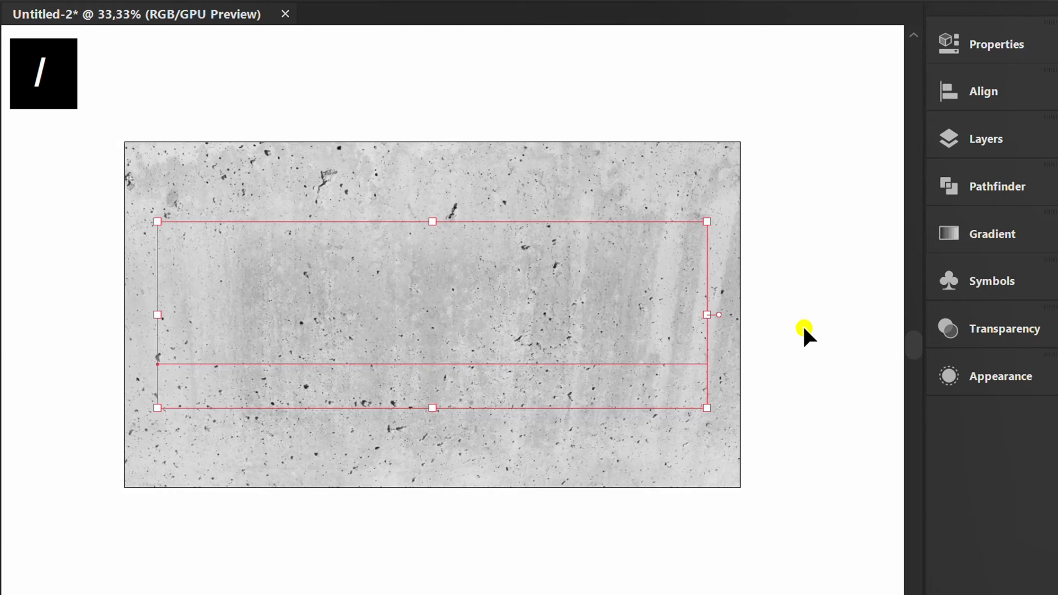
key("space")
left_click_drag(804, 329, 666, 352)
Float the Appearance panel and add a new near-white gray fill to SOLID.
left_click(974, 377)
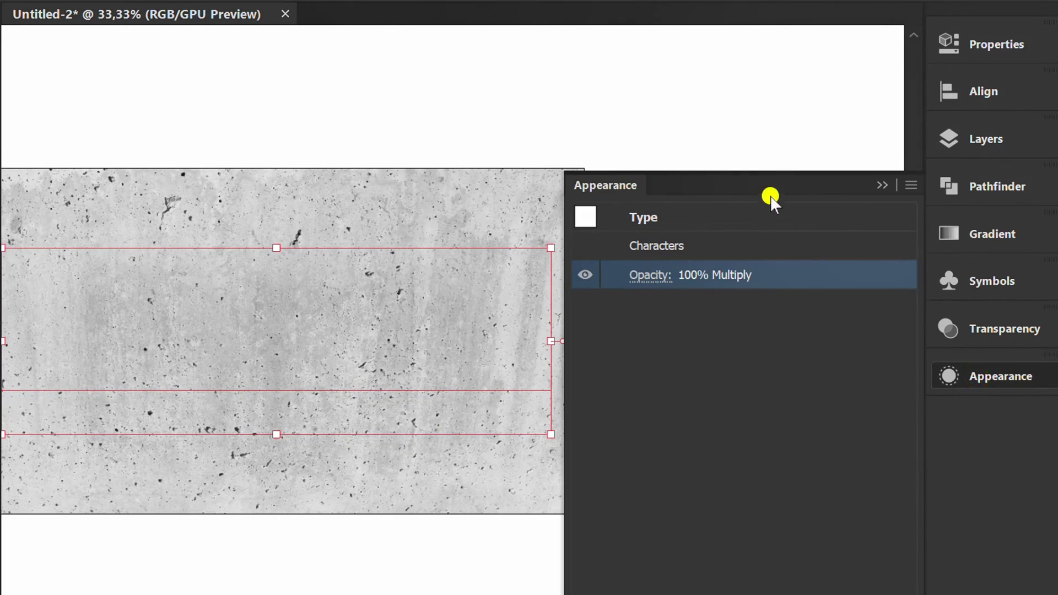
left_click_drag(768, 188, 742, 103)
scroll(328, 378, "up", 1)
key("space")
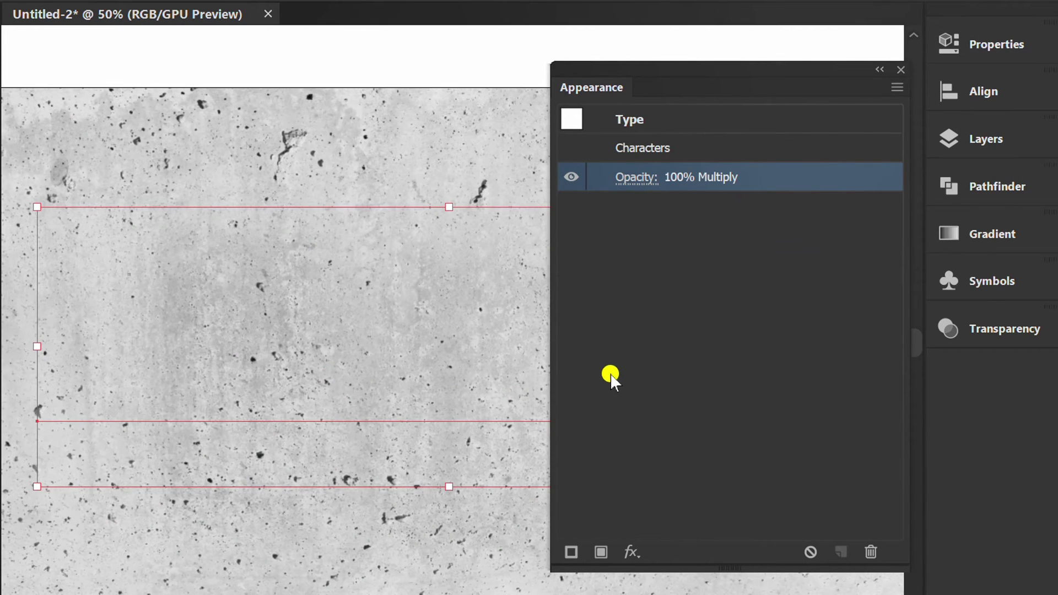
left_click(601, 551)
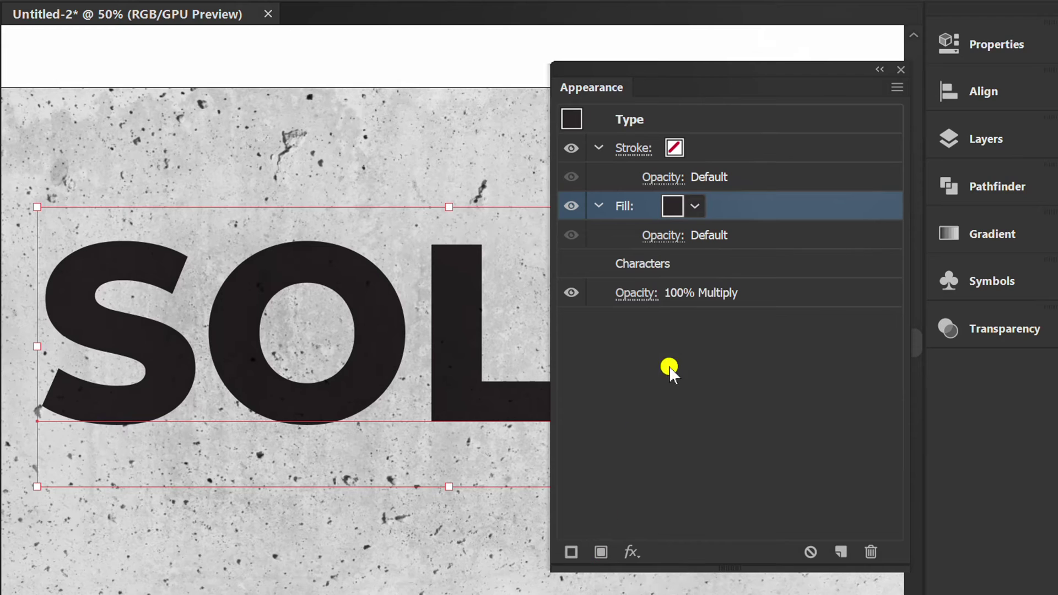
left_click(695, 206)
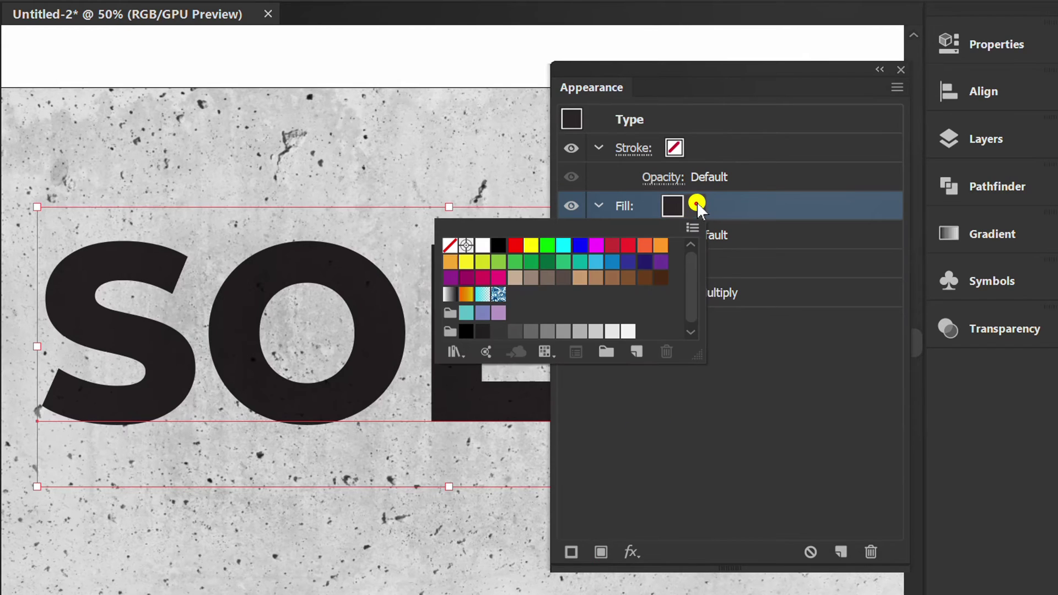
left_click(627, 333)
left_click(696, 430)
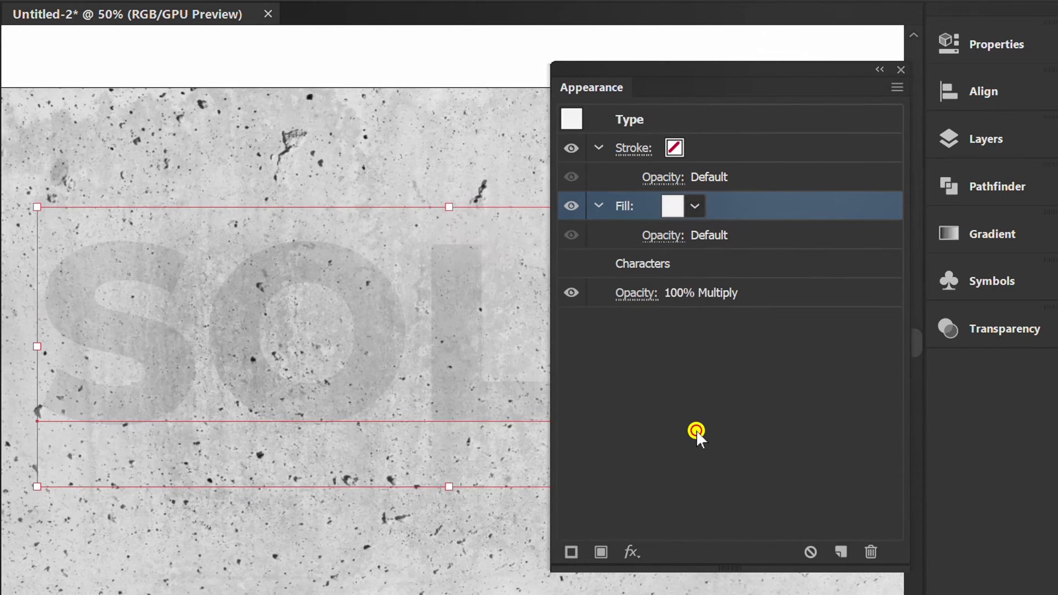
Apply a Transform effect to SOLID's fill moving it 7 pt vertically.
left_click(634, 551)
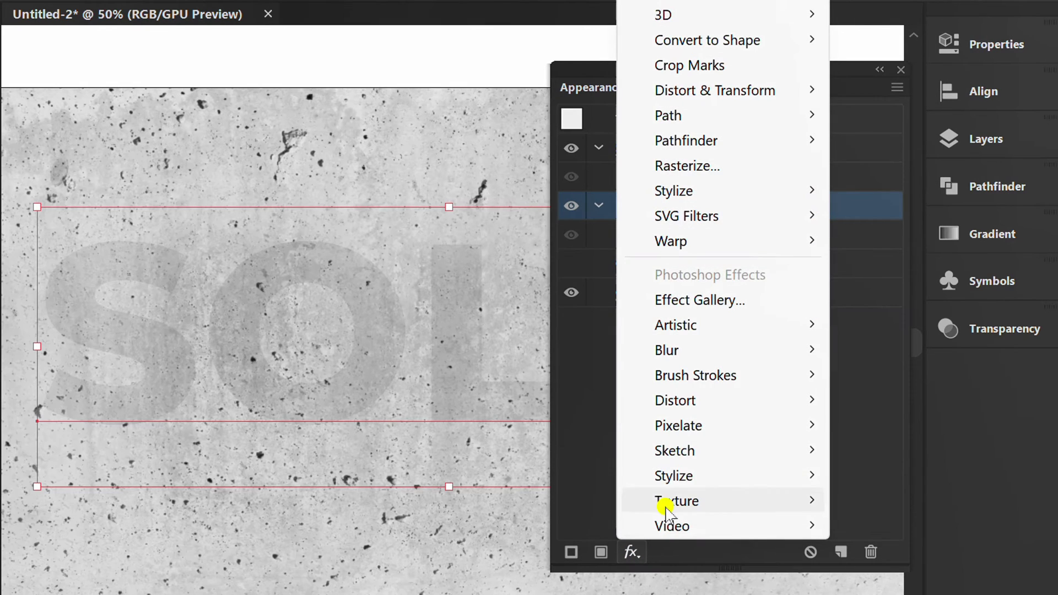
mouse_move(809, 89)
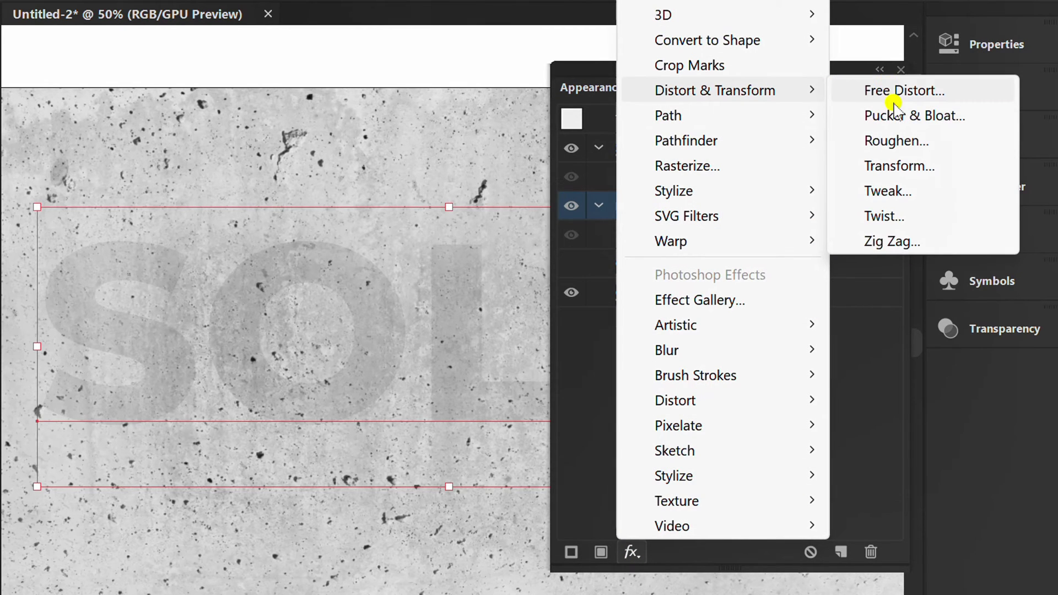
left_click(888, 165)
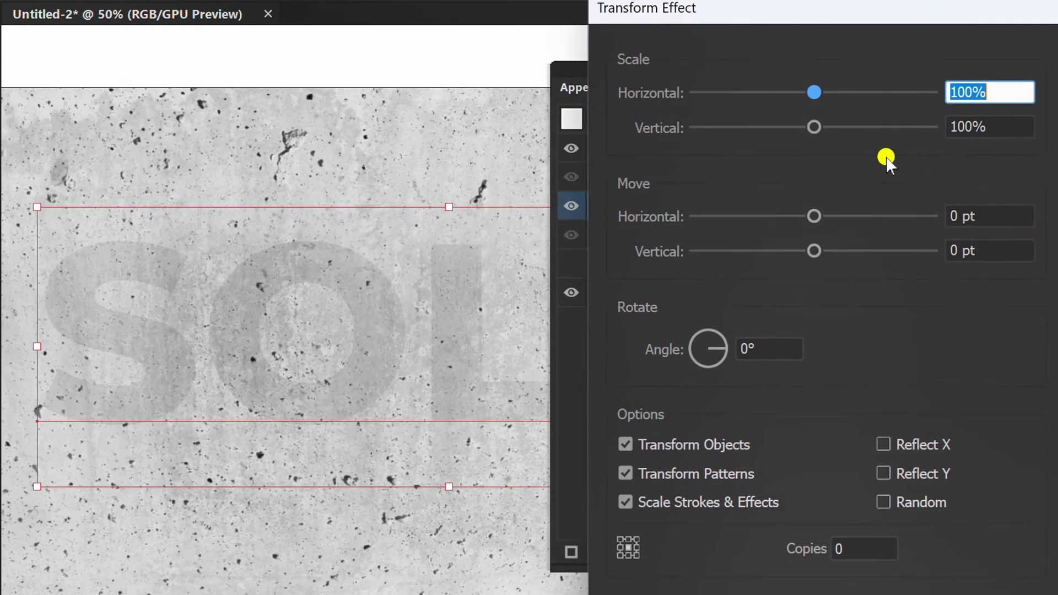
left_click_drag(859, 21, 695, 2)
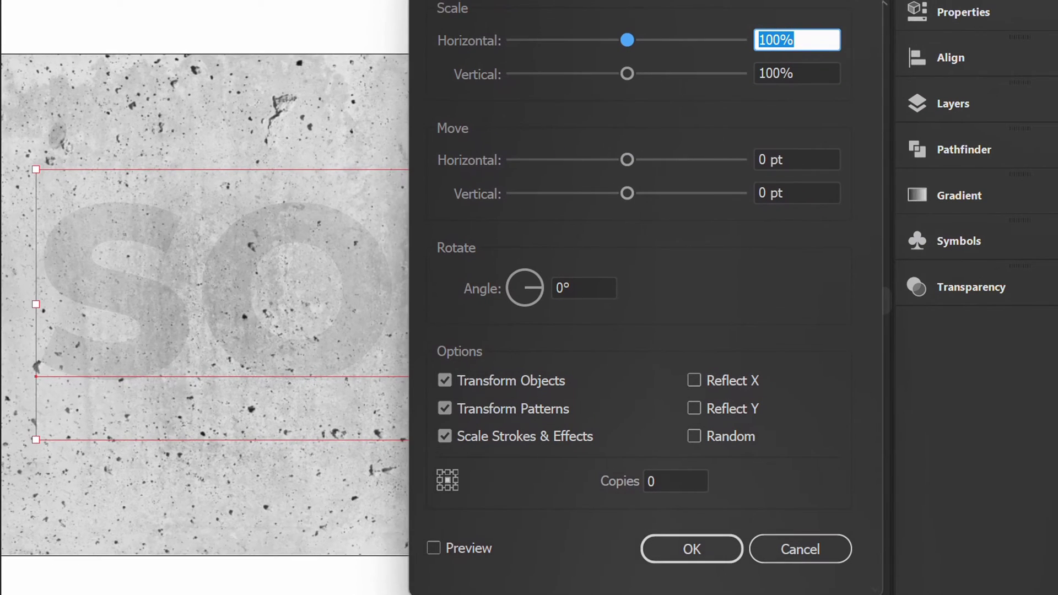
left_click(437, 548)
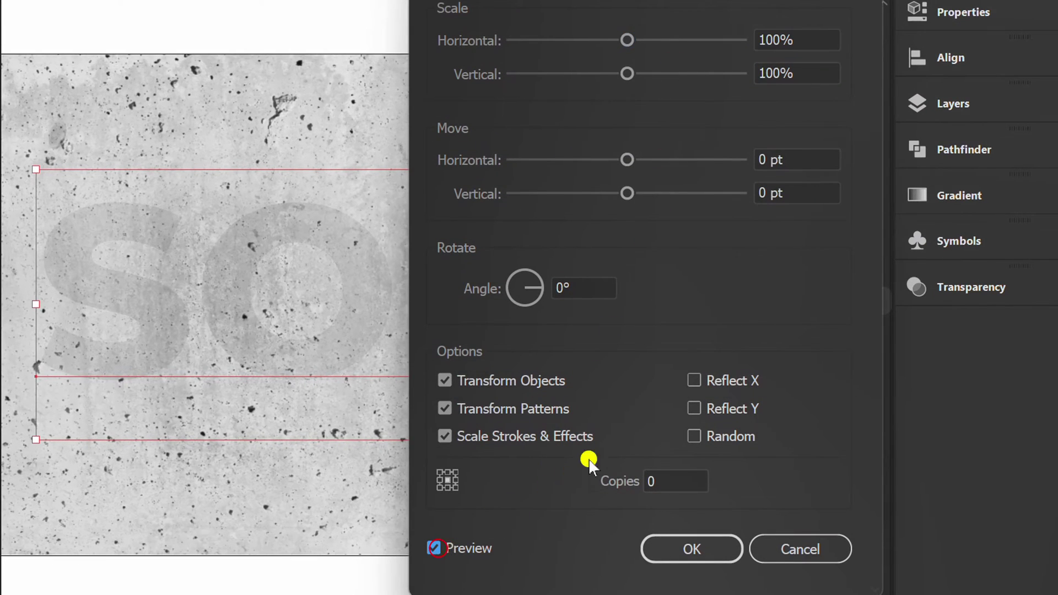
left_click(794, 194)
type("7")
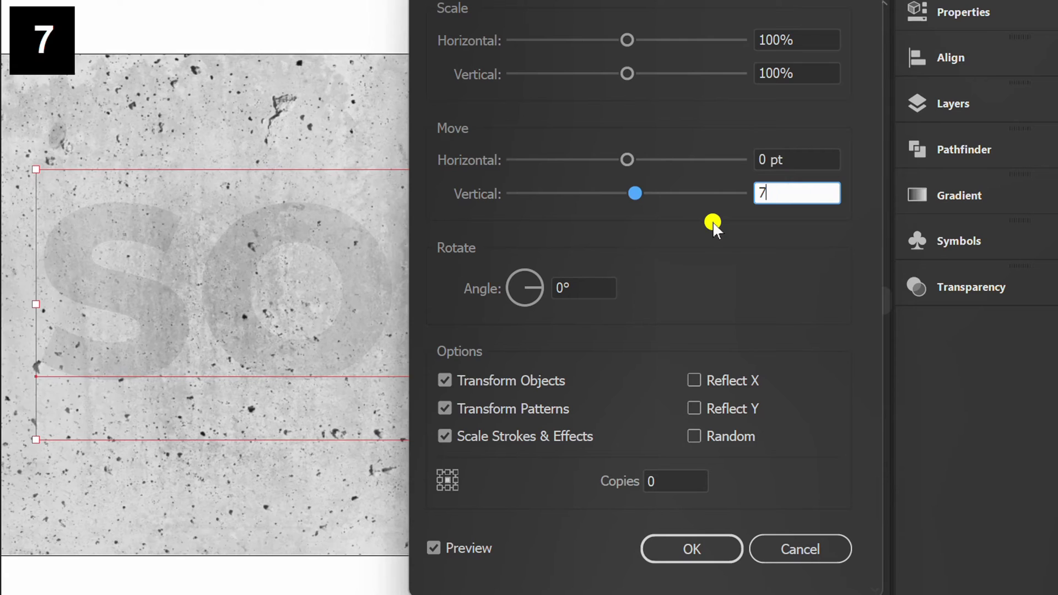
left_click(670, 550)
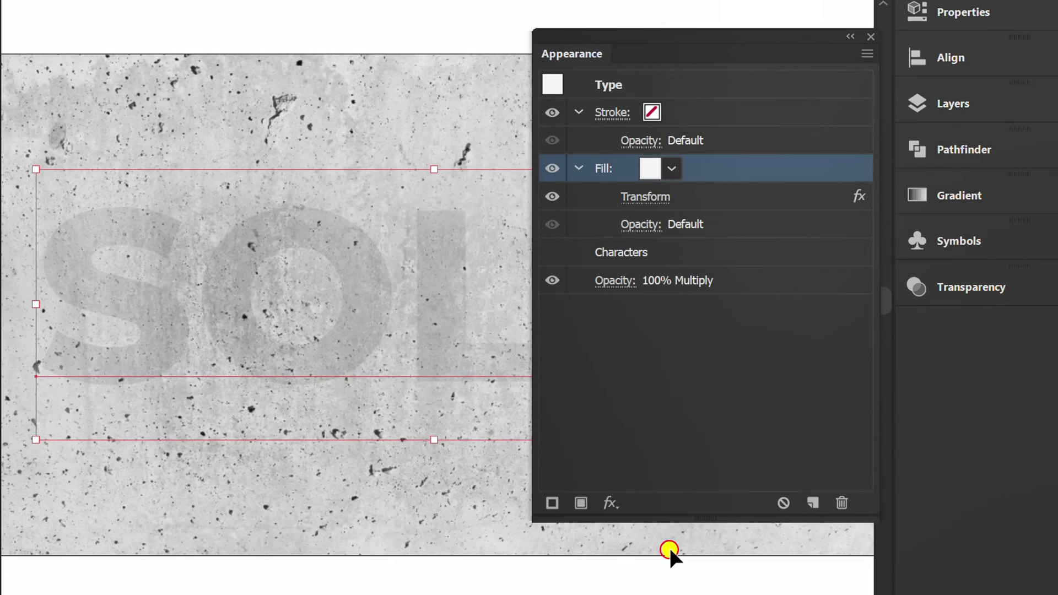
Add a Gaussian Blur with a 10-pixel radius to SOLID's fill.
left_click(609, 502)
mouse_move(738, 309)
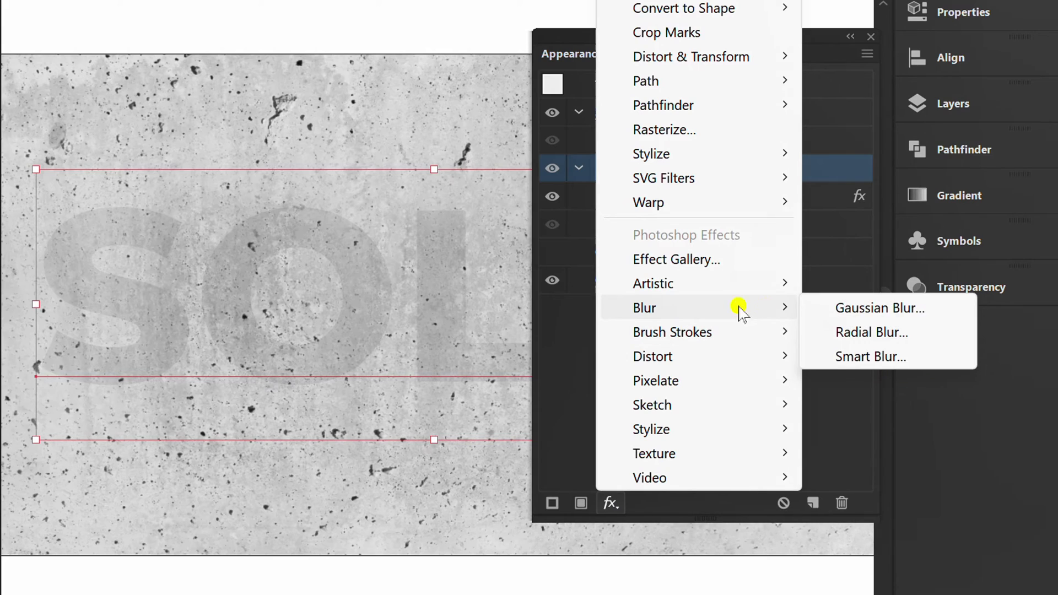
left_click(861, 309)
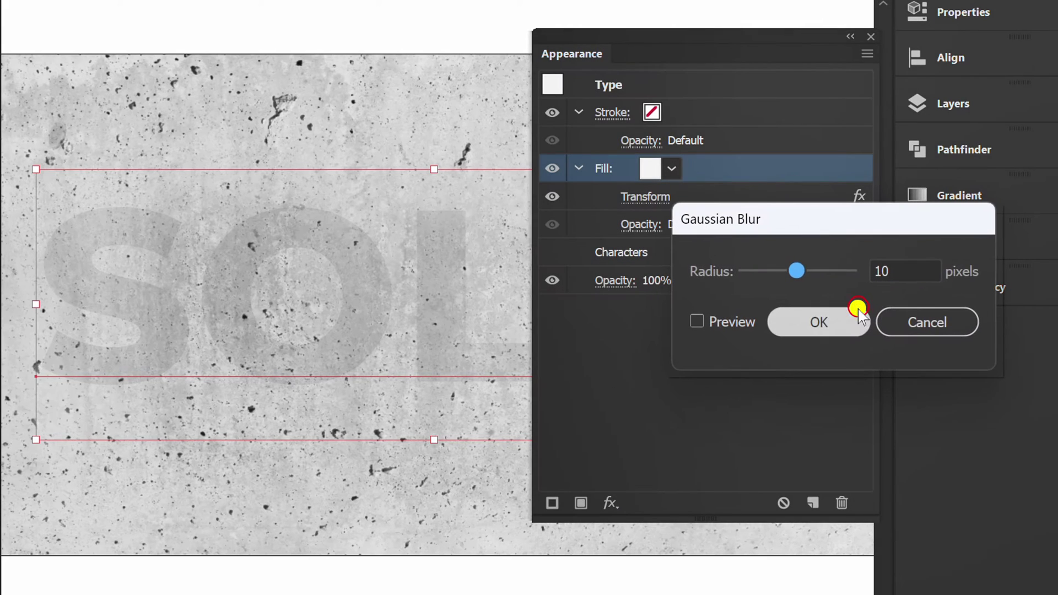
left_click(904, 273)
left_click(818, 321)
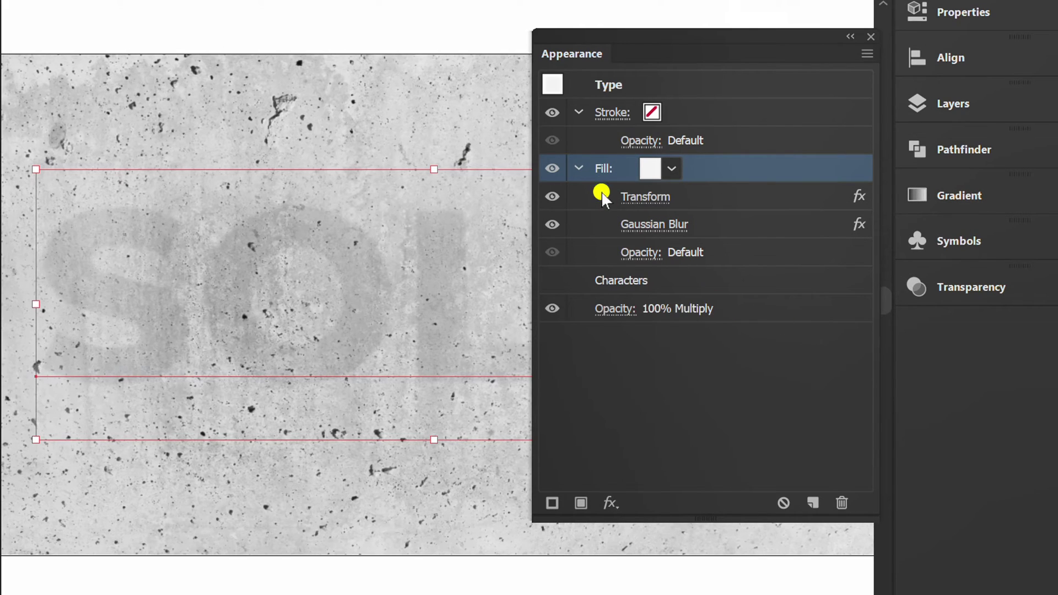
Change the blurred fill's blend mode to Screen.
left_click(579, 167)
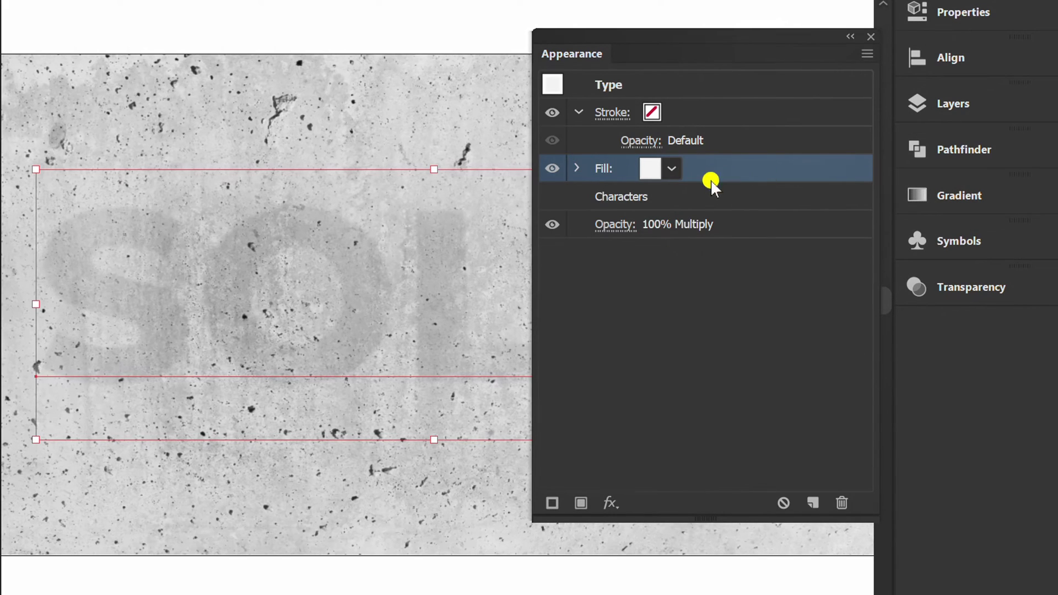
left_click(574, 168)
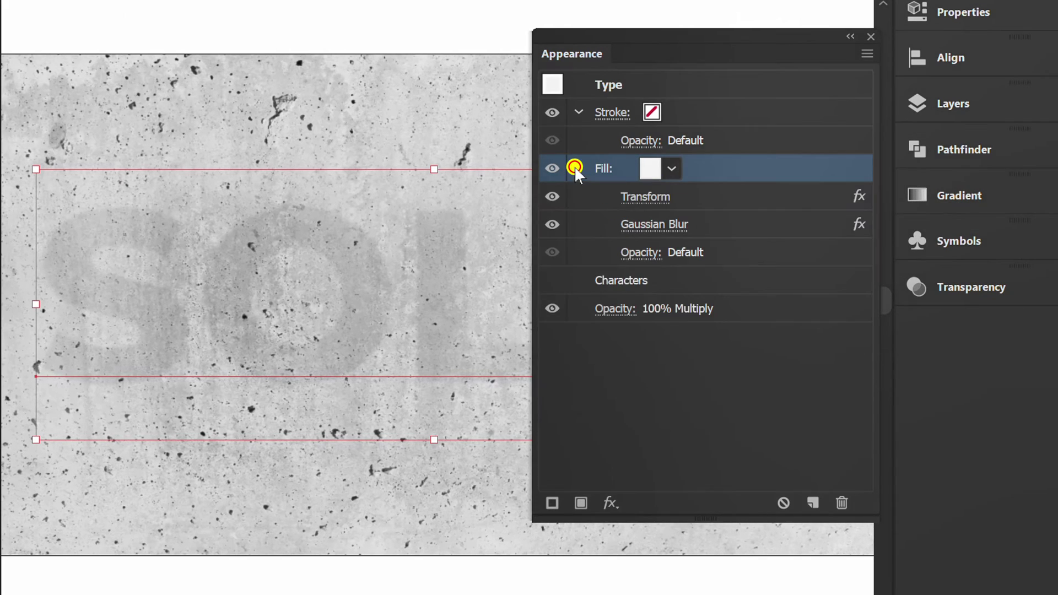
left_click(635, 255)
left_click(503, 292)
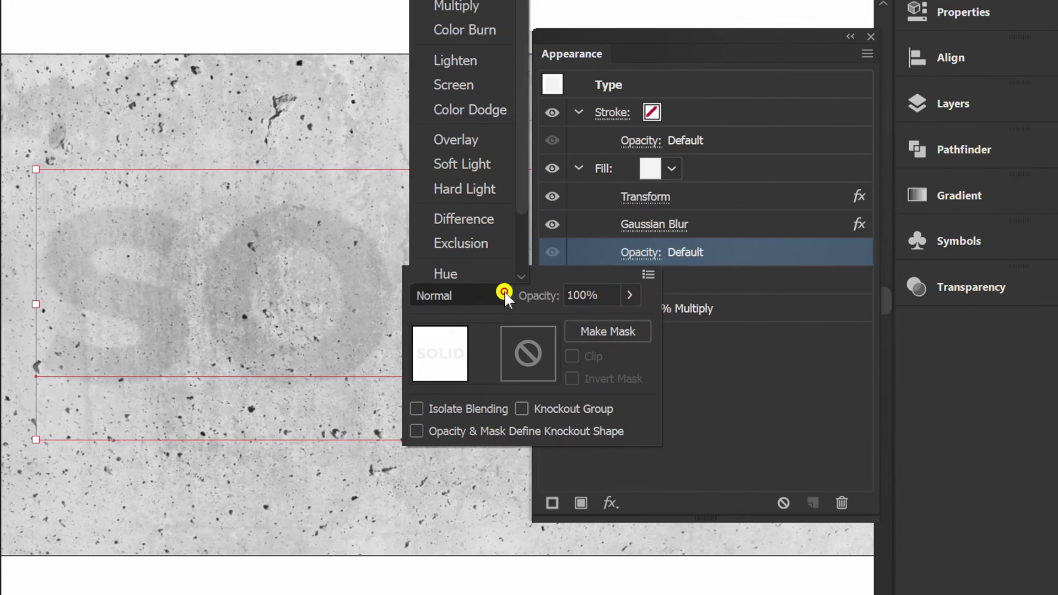
left_click(466, 85)
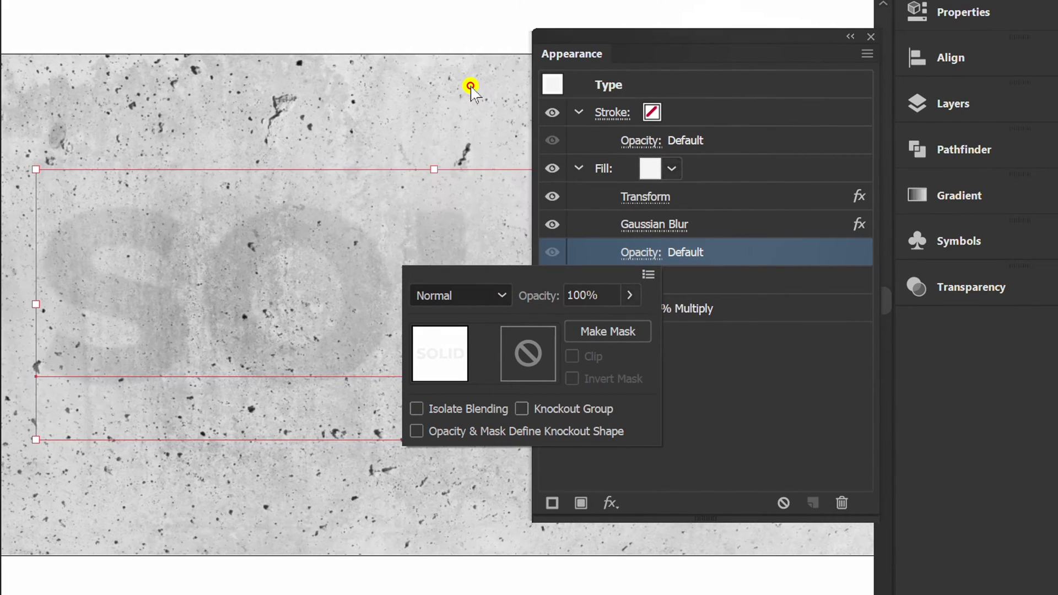
left_click(721, 369)
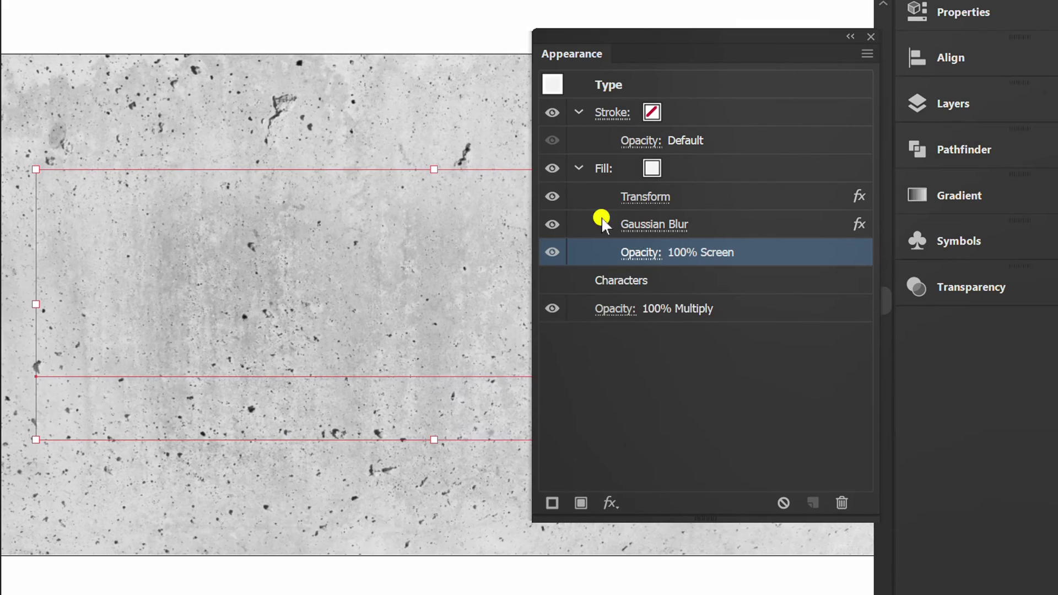
Duplicate the fill and color the top copy with a grey swatch.
left_click(576, 167)
left_click(733, 169)
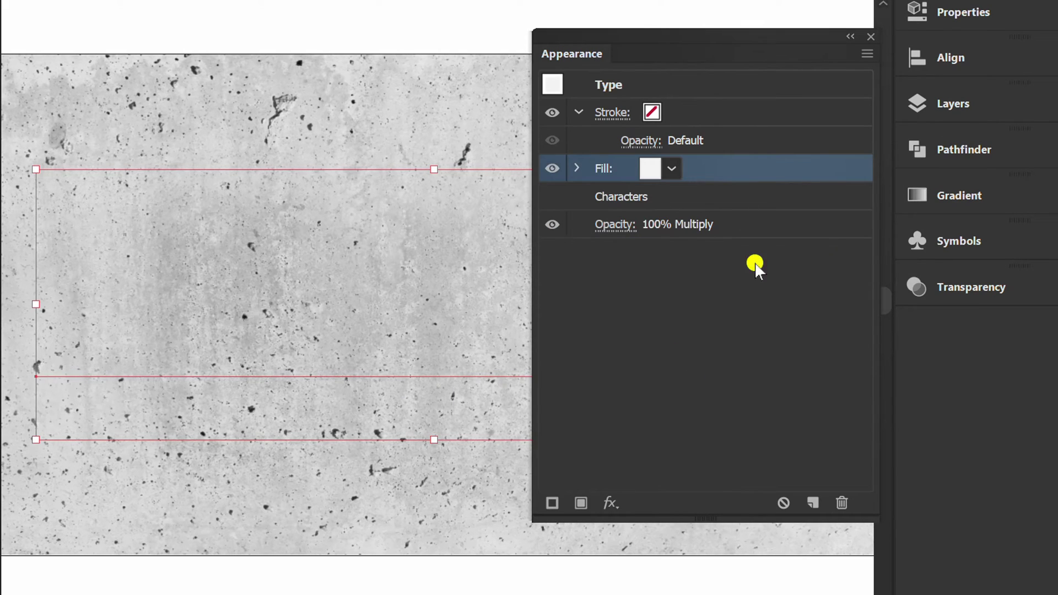
left_click(813, 503)
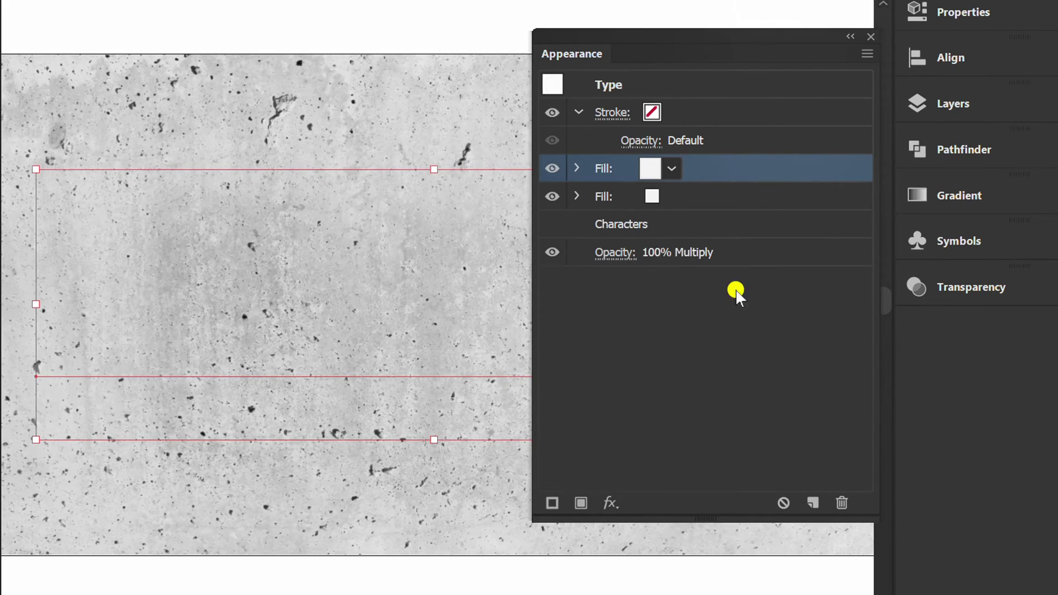
left_click(673, 168)
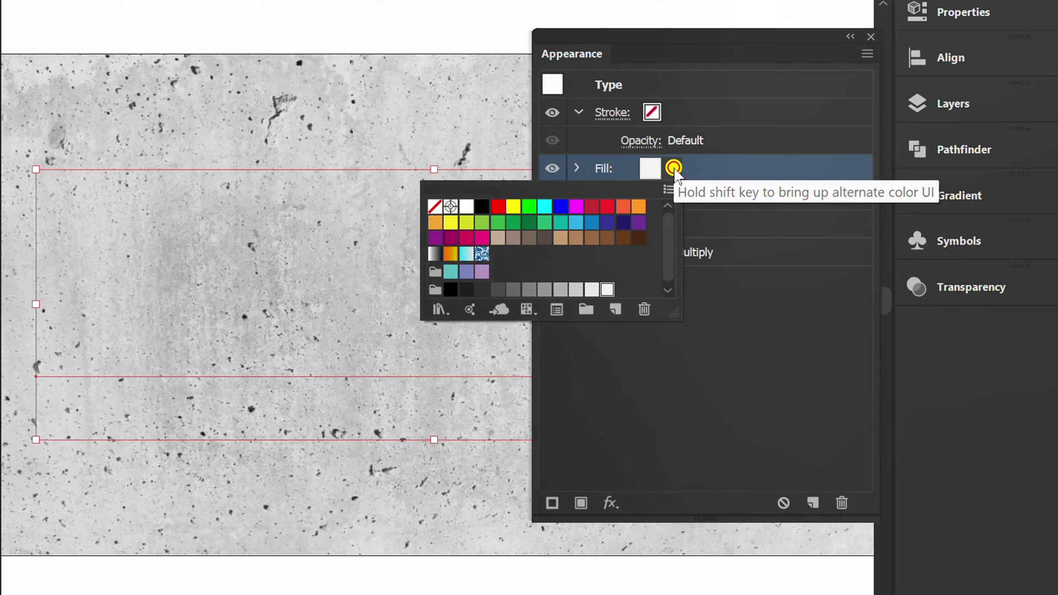
left_click(547, 289)
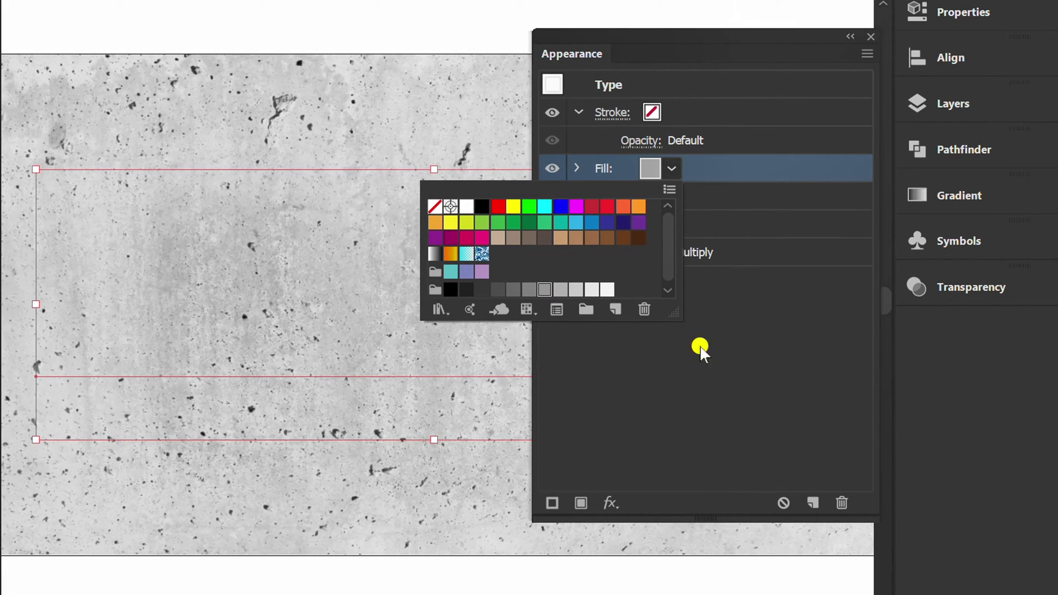
Delete the Gaussian Blur from the grey fill.
left_click(577, 168)
left_click(652, 227)
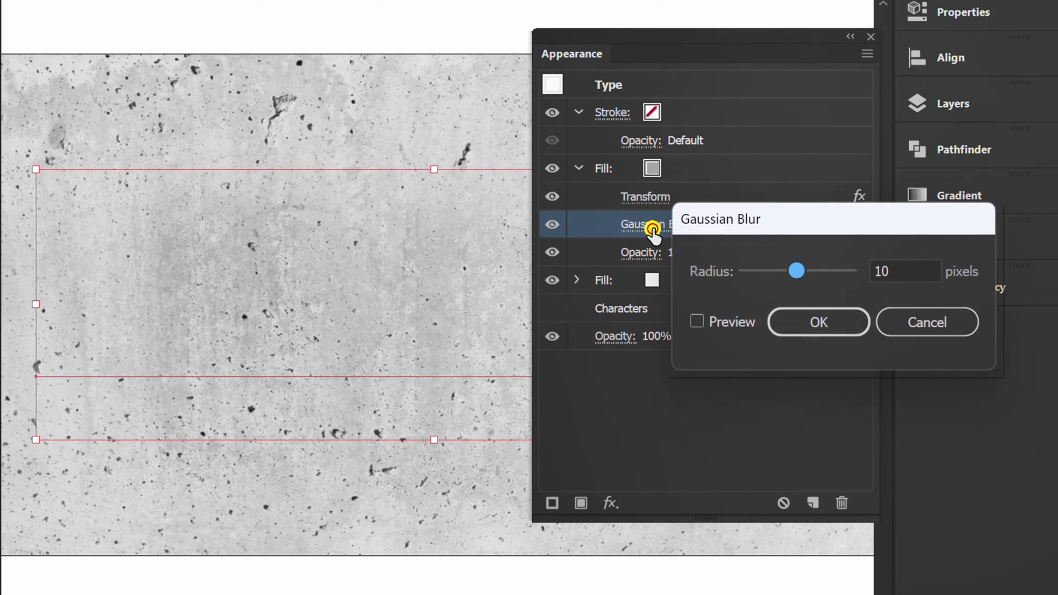
left_click(908, 321)
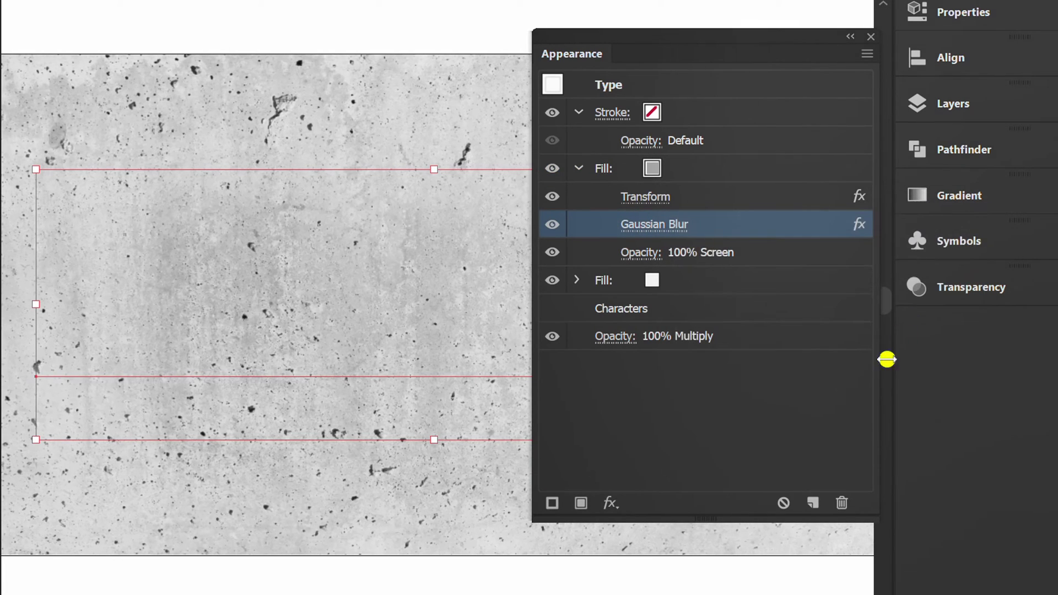
left_click(841, 501)
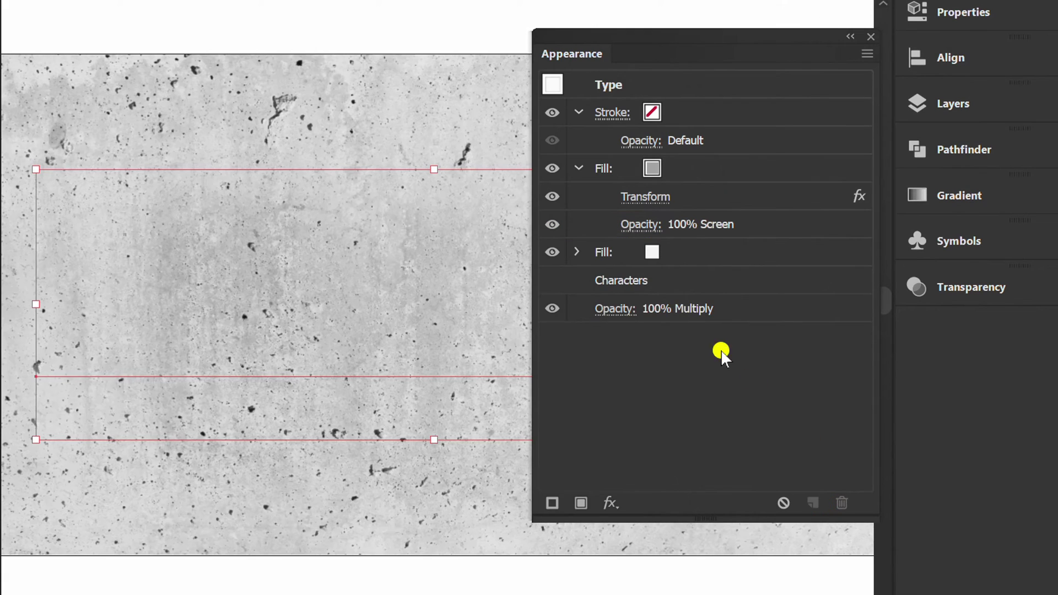
Edit the grey fill's Transform to move -1 pt vertically with 7 copies.
left_click(639, 202)
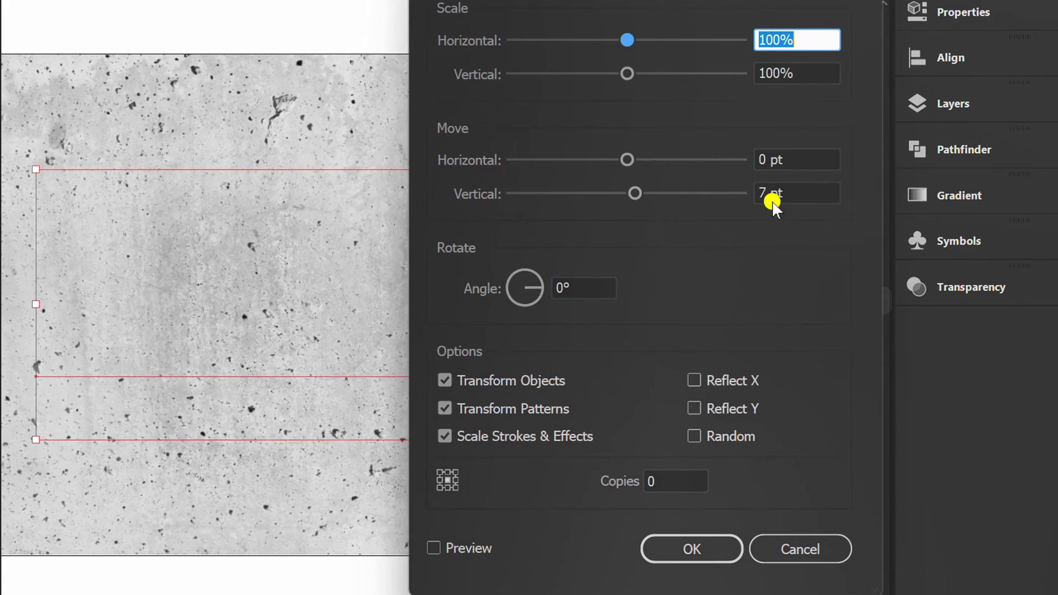
left_click_drag(797, 194, 743, 186)
type("-1")
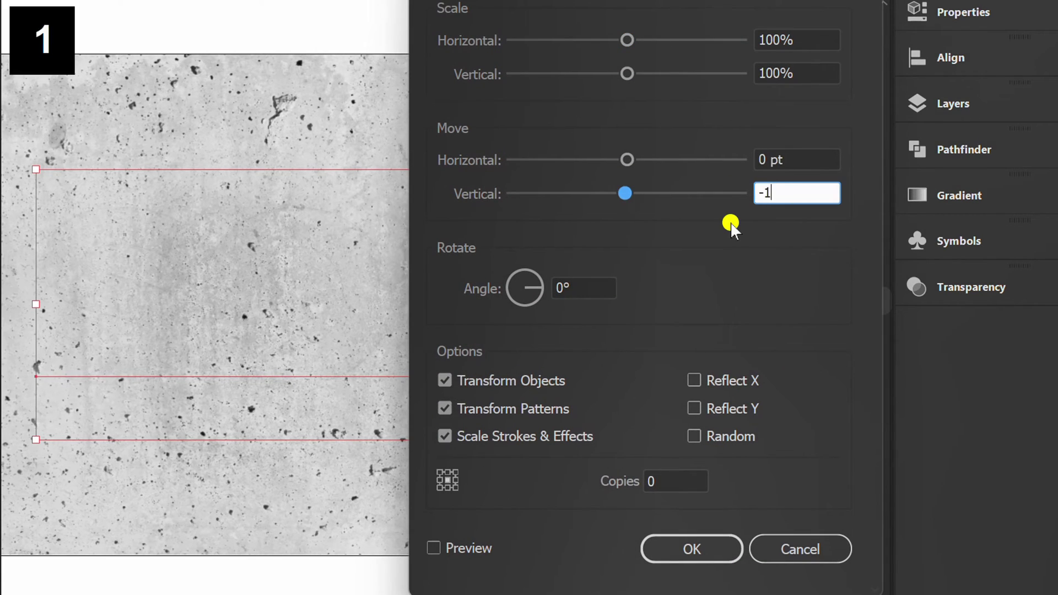
left_click(435, 546)
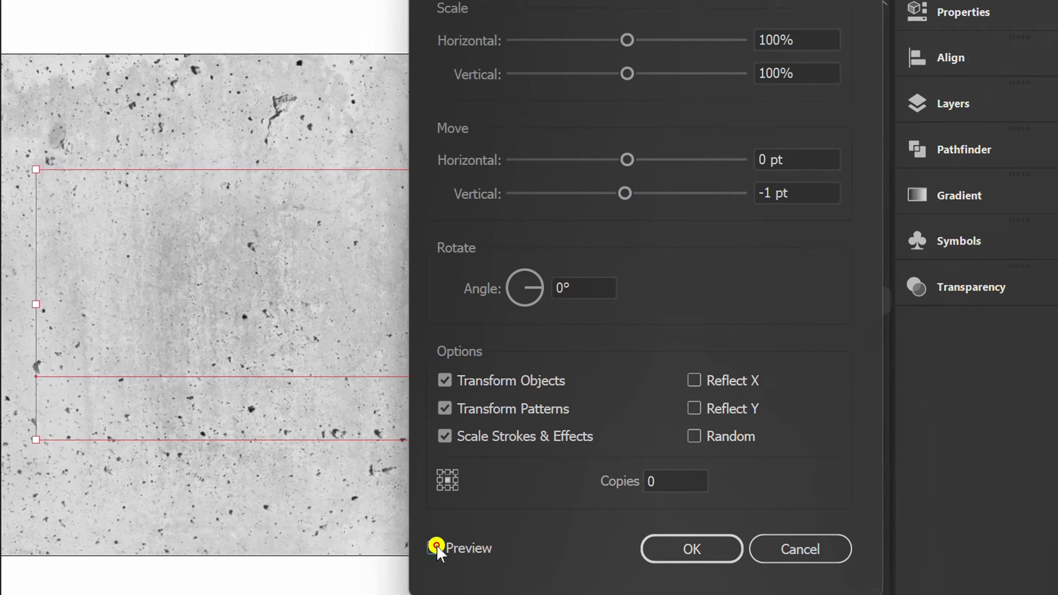
left_click(673, 479)
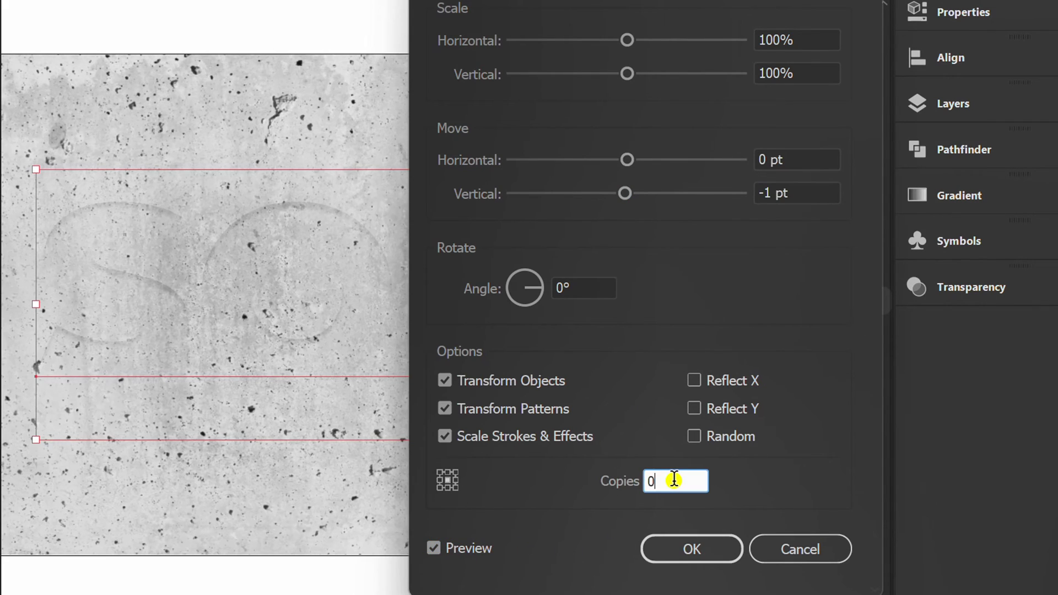
type("7")
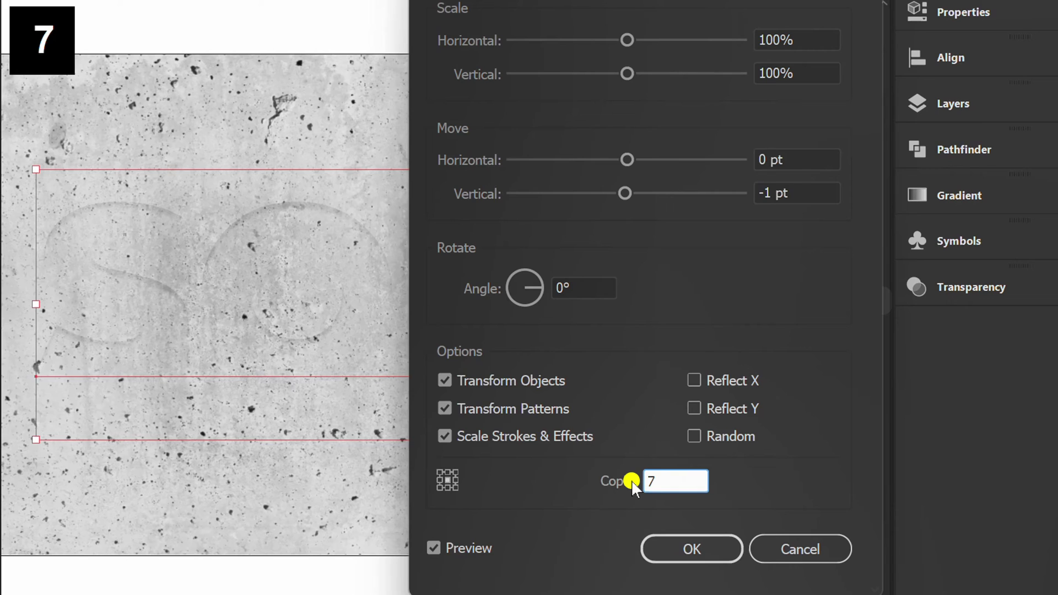
left_click(693, 547)
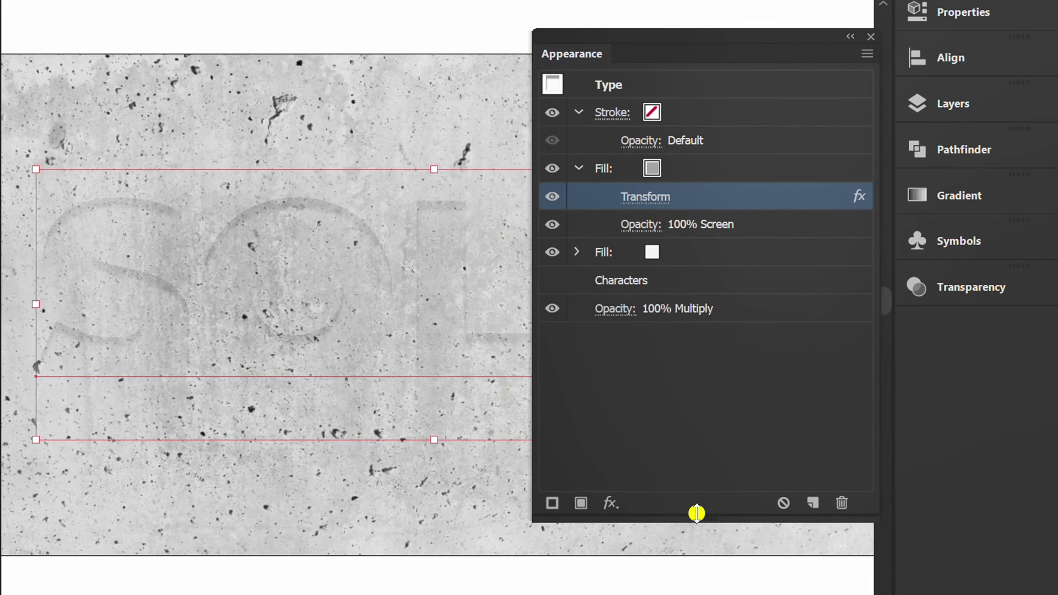
Switch the grey fill's blend mode from Screen to Multiply and collapse the Fill row.
left_click(635, 224)
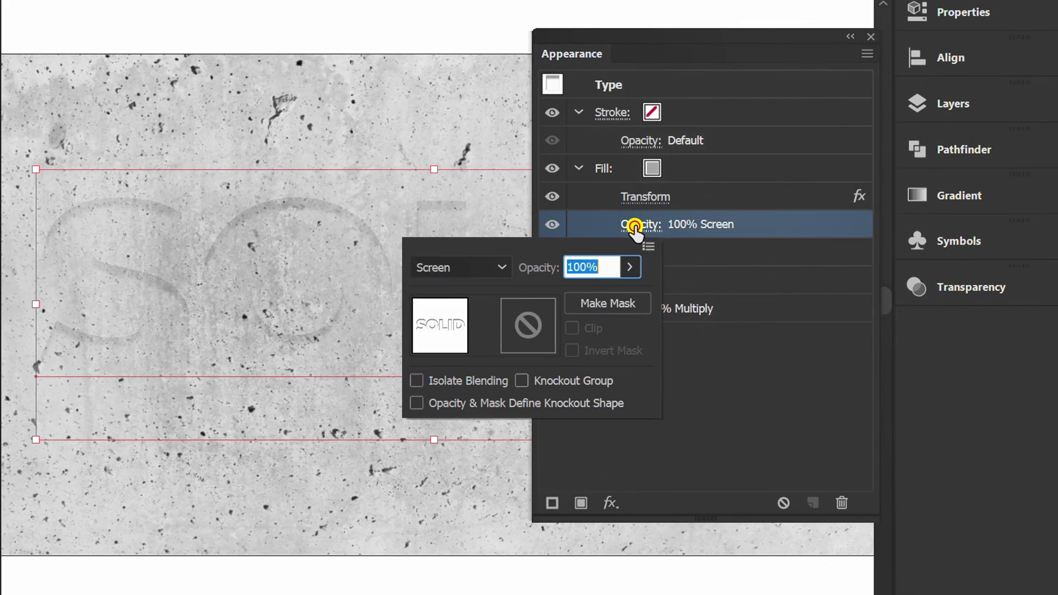
left_click(500, 267)
scroll(472, 484, "up", 3)
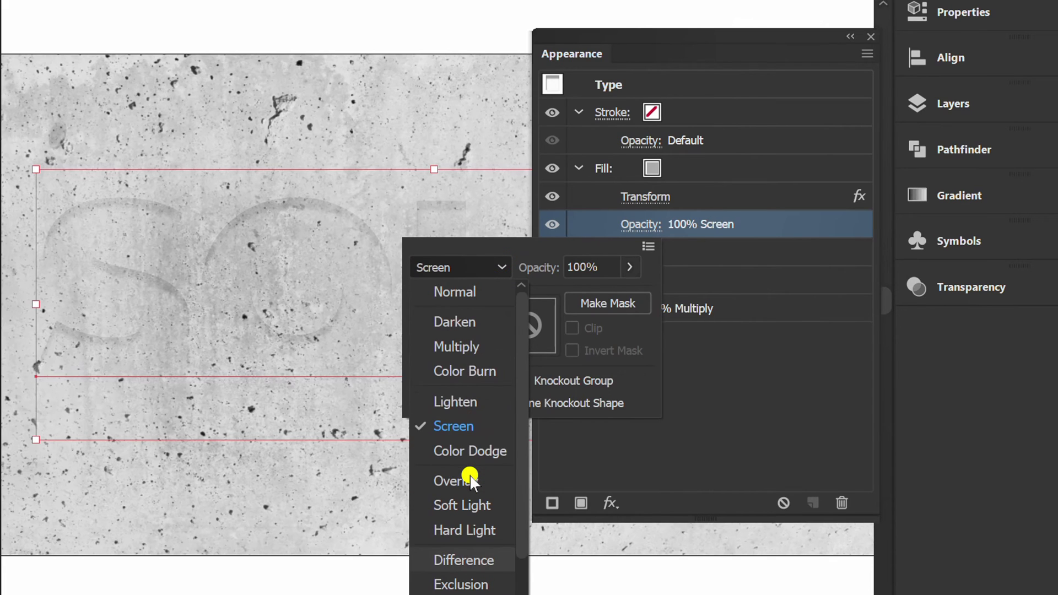
left_click(457, 347)
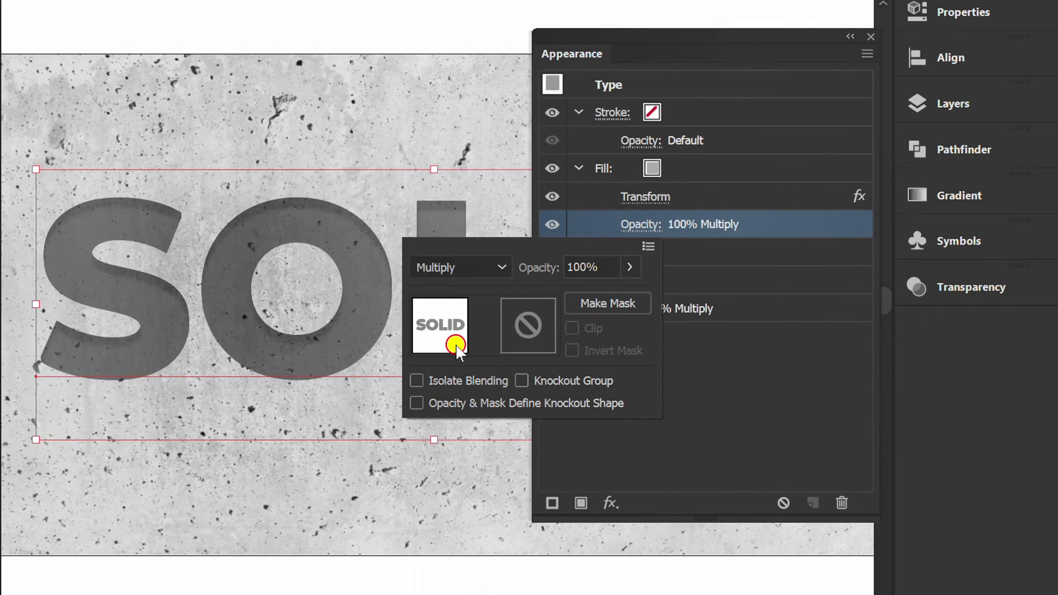
left_click(742, 389)
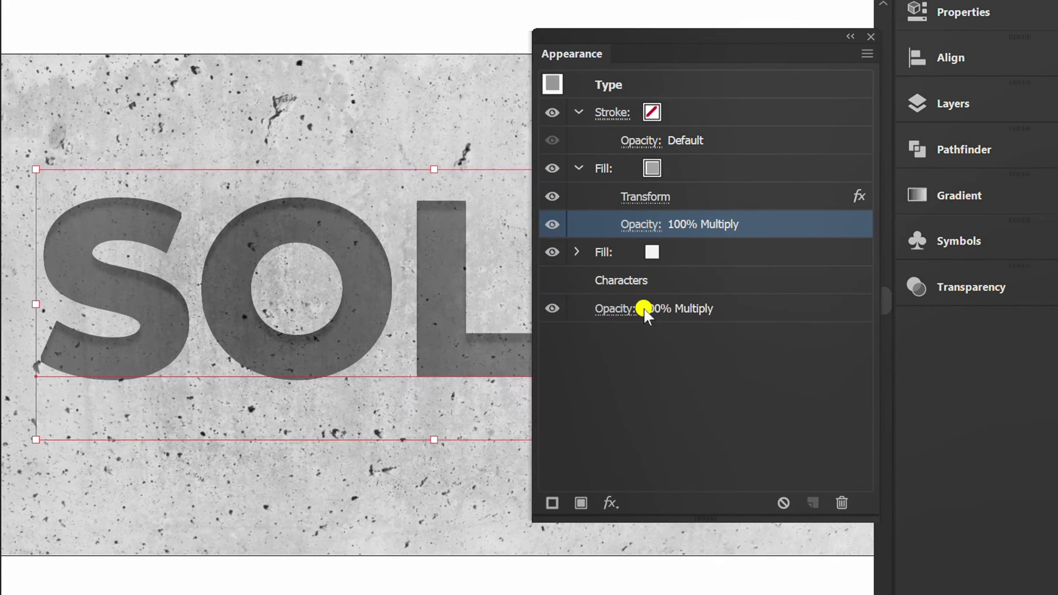
left_click(577, 168)
Add a third fill on top of SOLID set to light grey R=230 G=230 B=230.
left_click(734, 165)
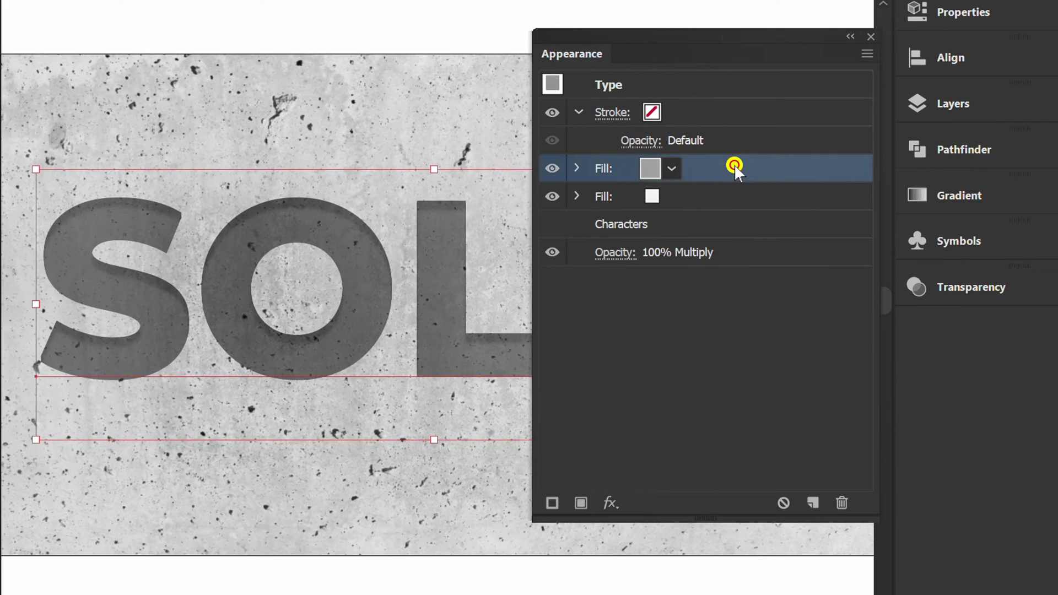
left_click(581, 504)
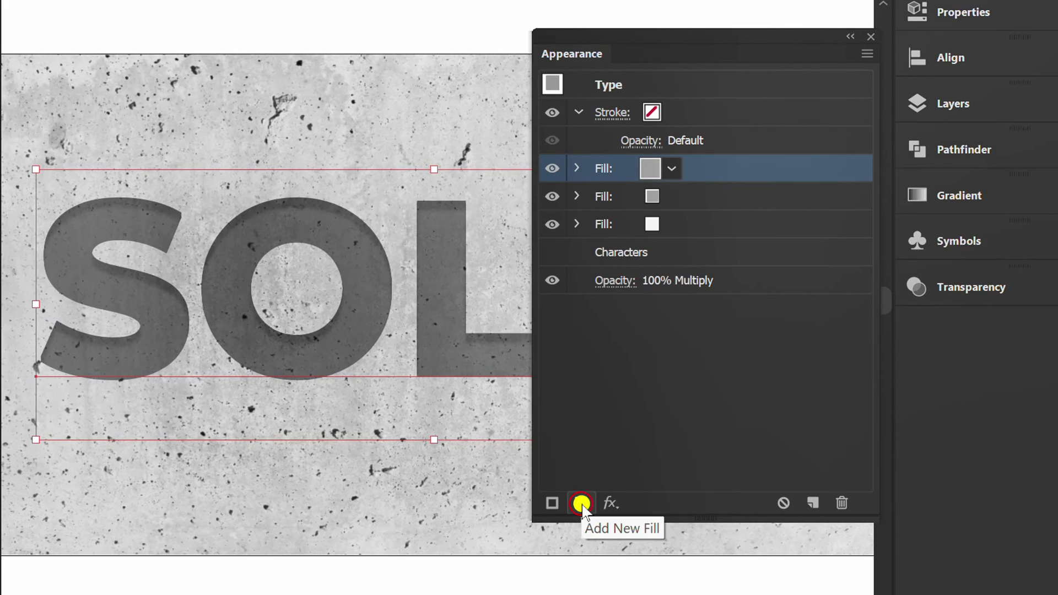
left_click(672, 168)
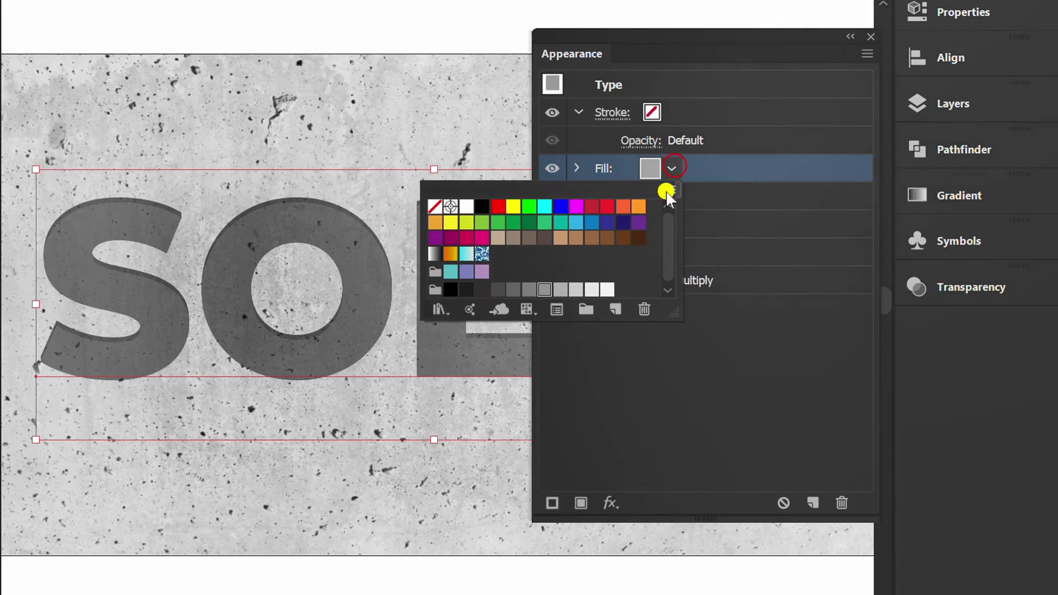
left_click(606, 290)
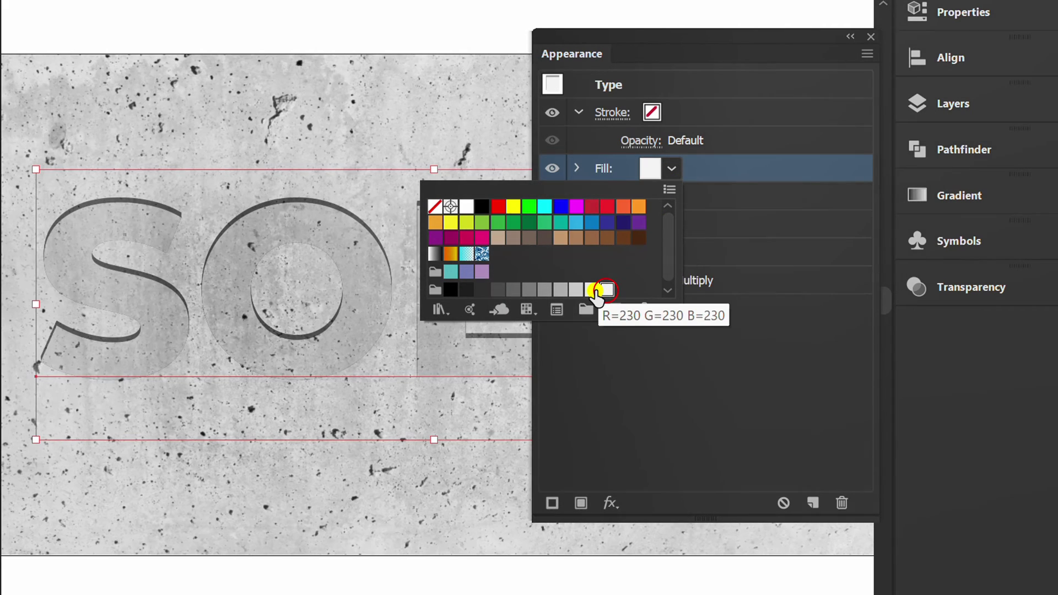
left_click(592, 290)
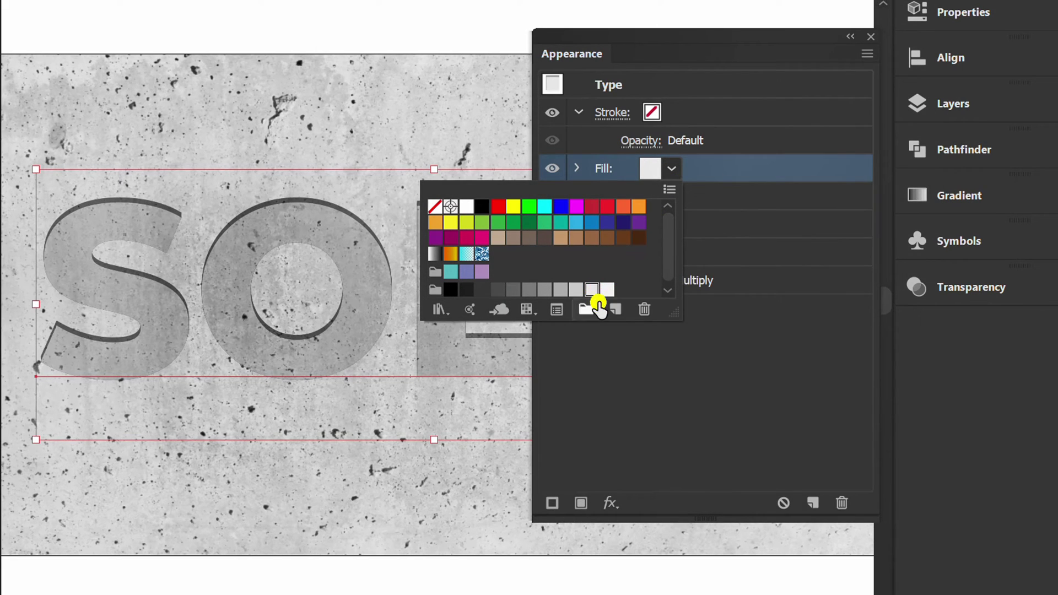
left_click(692, 382)
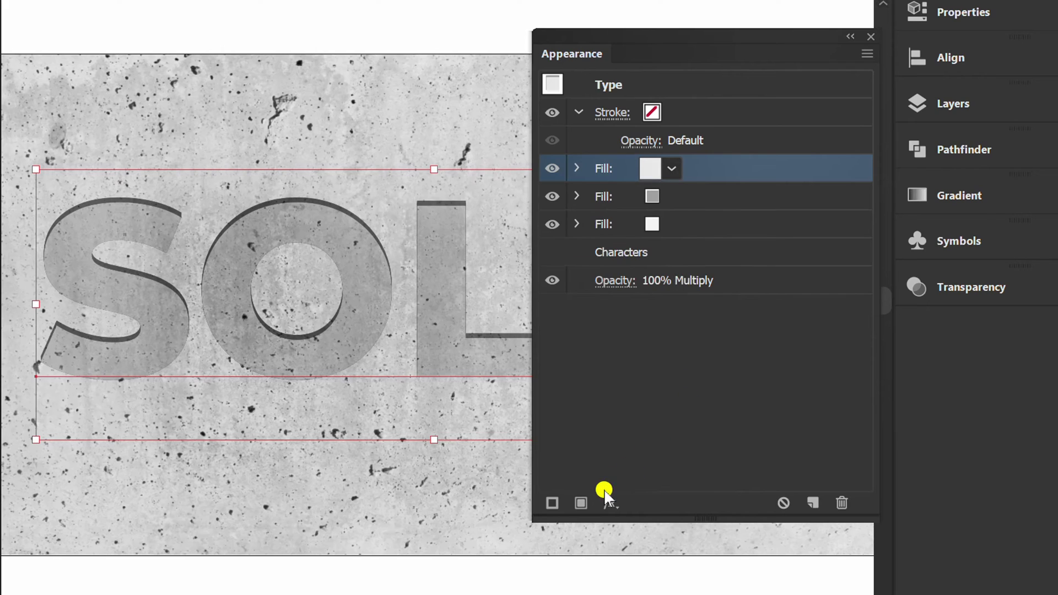
Add an Stylize > Inner Glow effect to SOLID's top fill with Preview on.
left_click(609, 506)
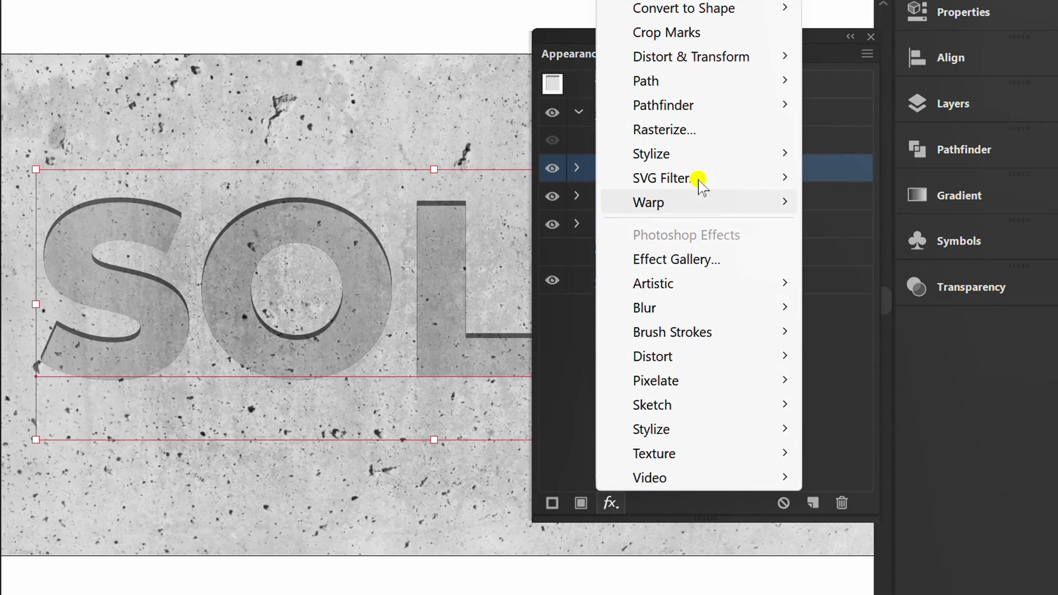
mouse_move(737, 157)
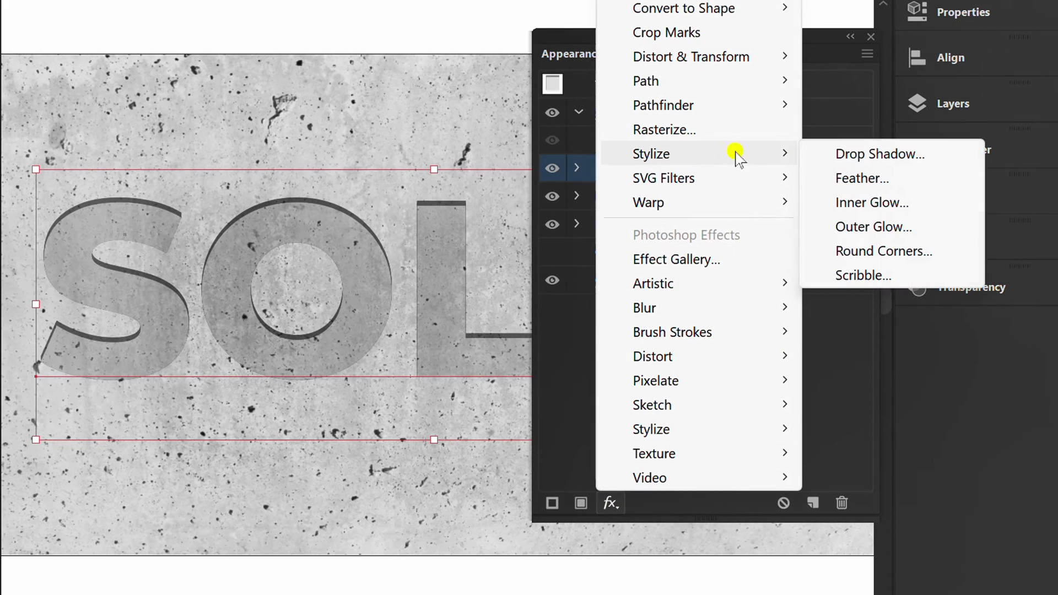
left_click(866, 204)
left_click_drag(852, 202, 715, 150)
left_click(518, 354)
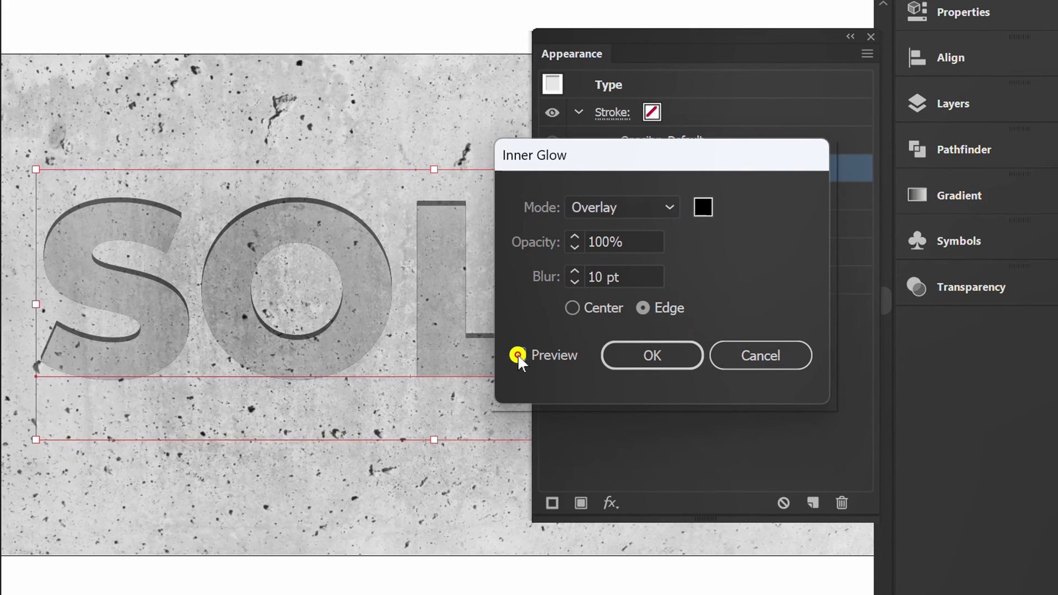
Apply the glow in black, Overlay mode, 100% opacity, 10 pt blur from the Edge.
left_click(636, 207)
left_click(613, 306)
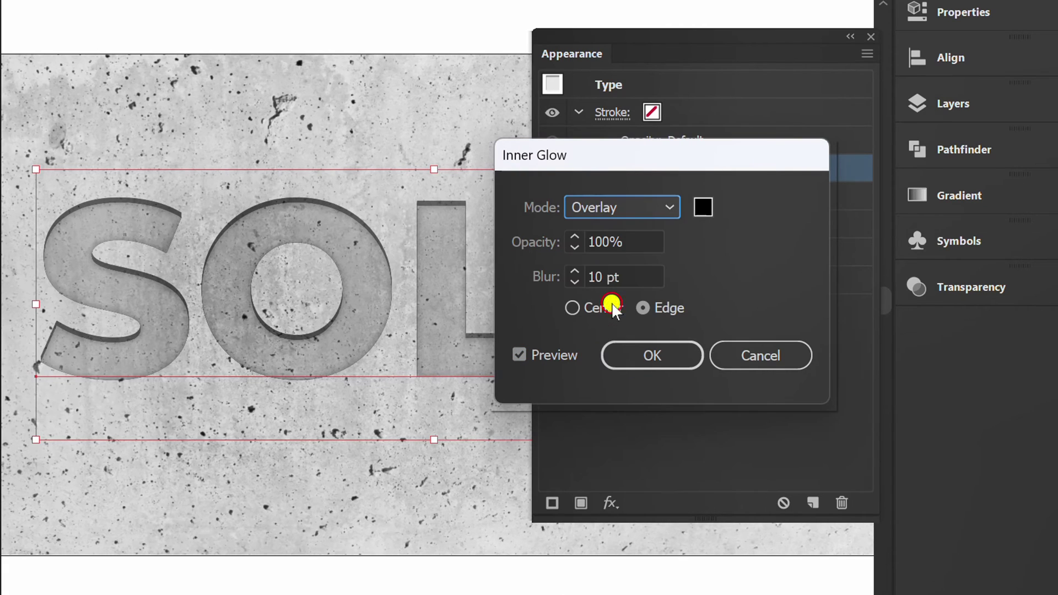
left_click(634, 243)
left_click(632, 277)
left_click(641, 307)
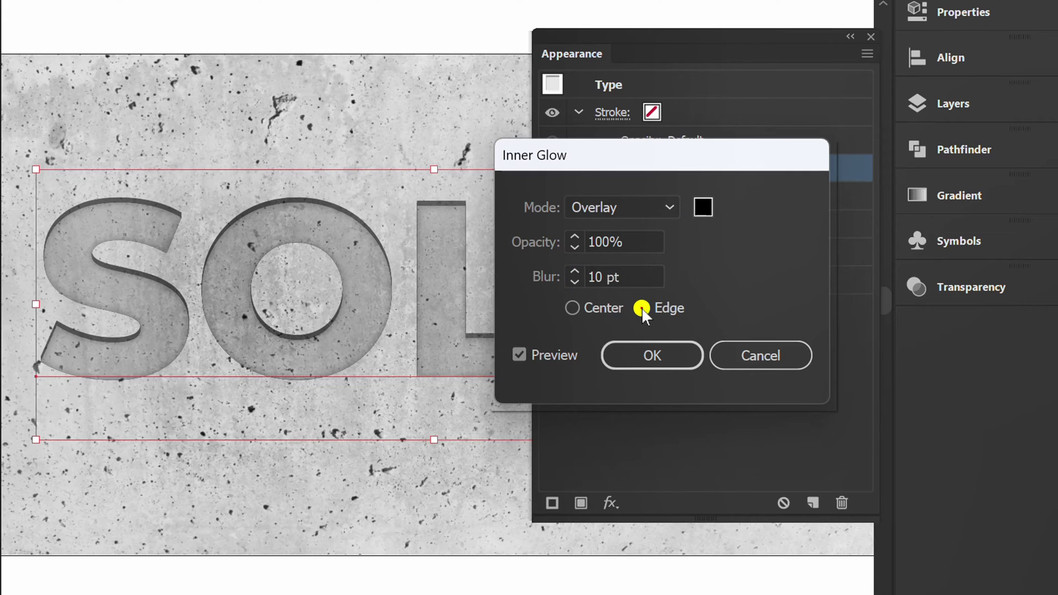
left_click(702, 207)
left_click(929, 210)
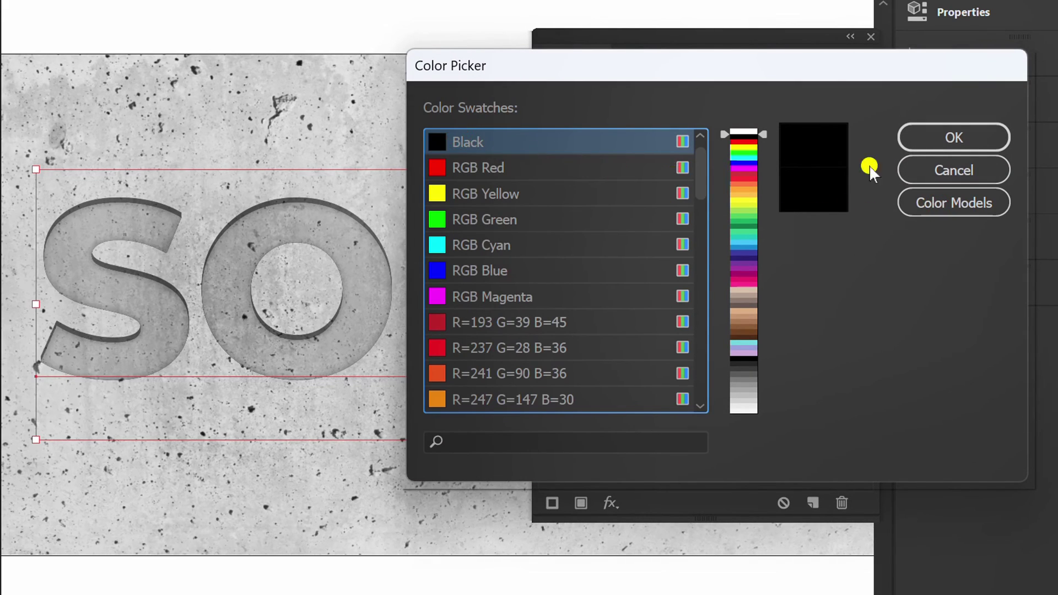
left_click(931, 138)
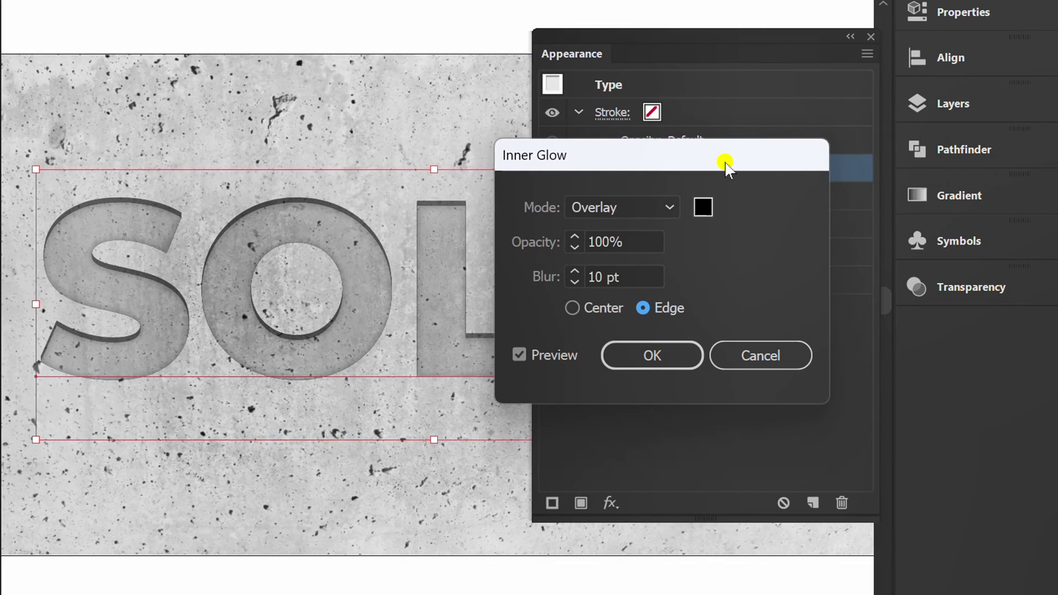
left_click(643, 355)
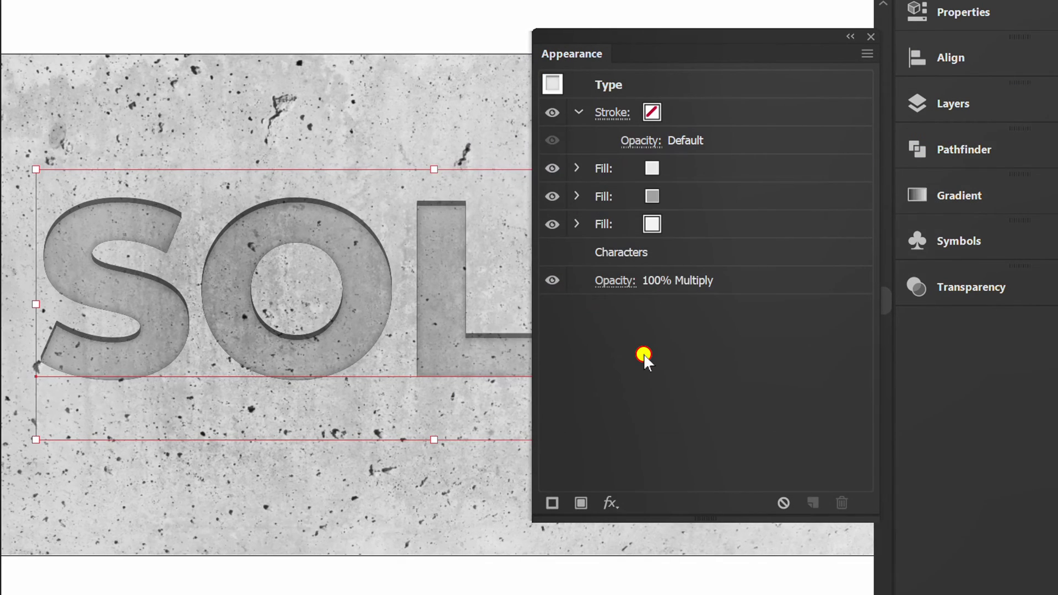
left_click_drag(685, 36, 905, 319)
Save SOLID's debossed cement look as a fifth style in the Graphic Styles panel.
scroll(455, 410, "down", 2)
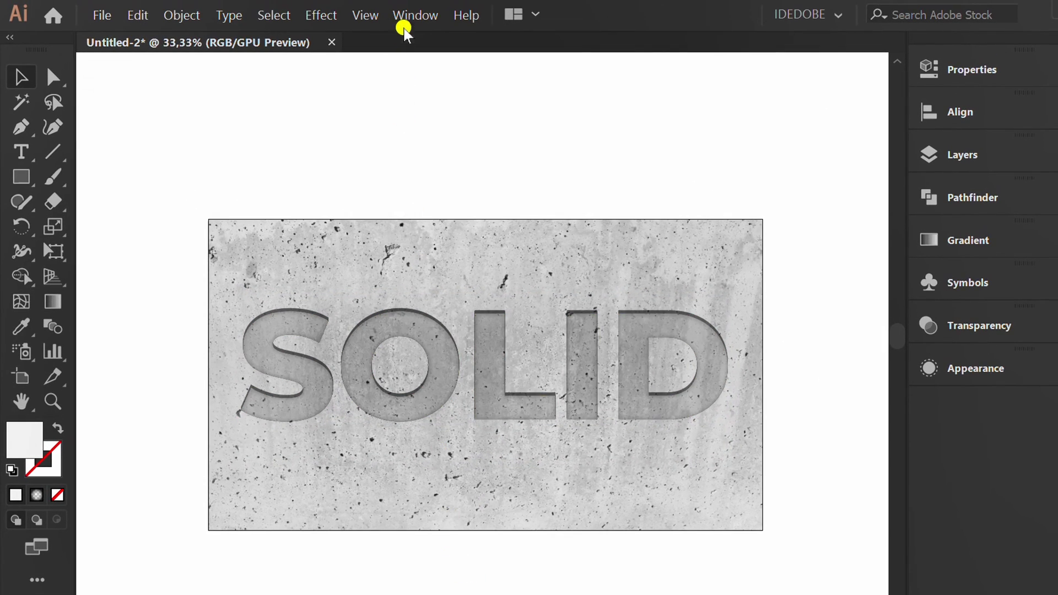
left_click(405, 14)
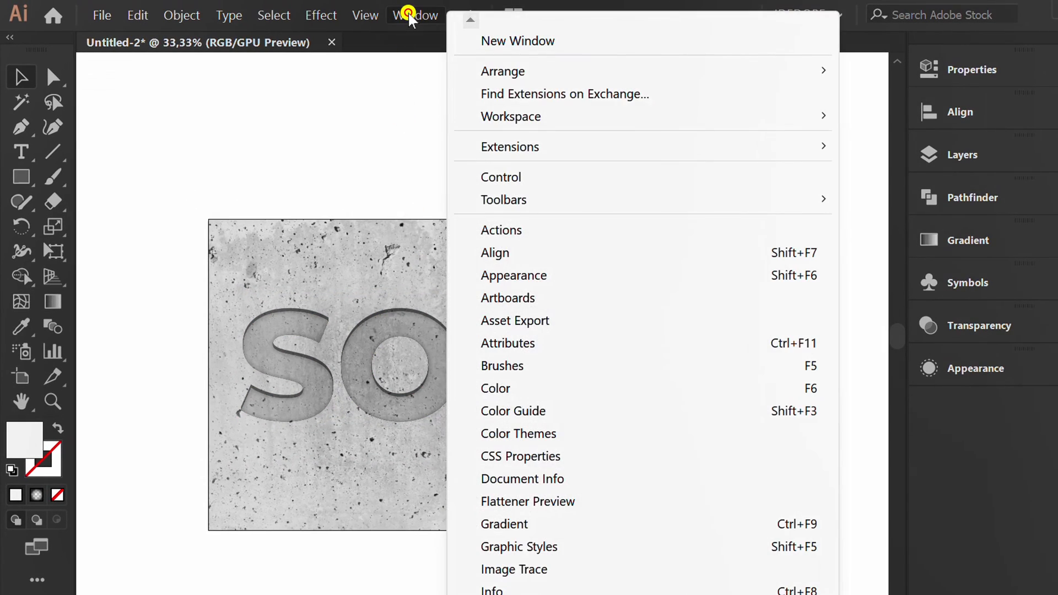
left_click(544, 547)
left_click(353, 334)
left_click_drag(352, 335, 663, 222)
left_click_drag(604, 163, 875, 202)
left_click(661, 156)
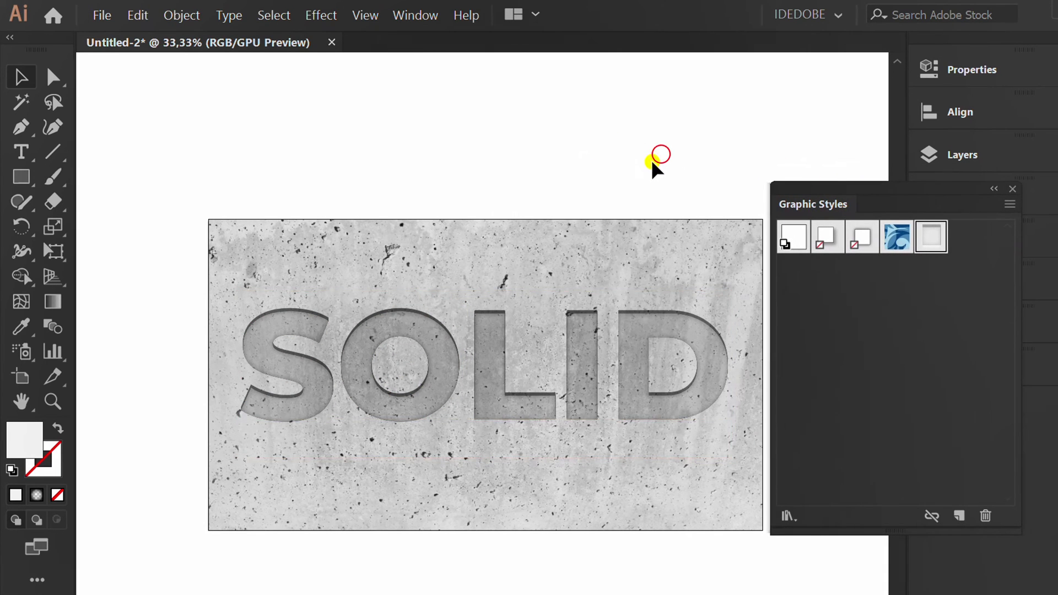
Draw a thin band across the top of the artboard with the saved debossed style.
key("space")
left_click_drag(656, 165, 571, 141)
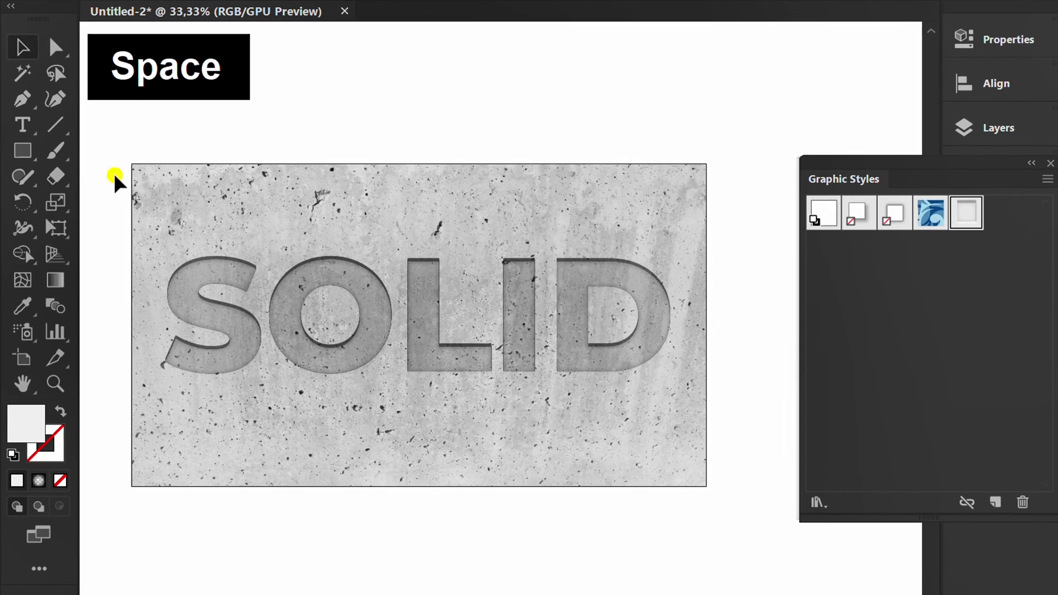
left_click_drag(26, 146, 50, 147)
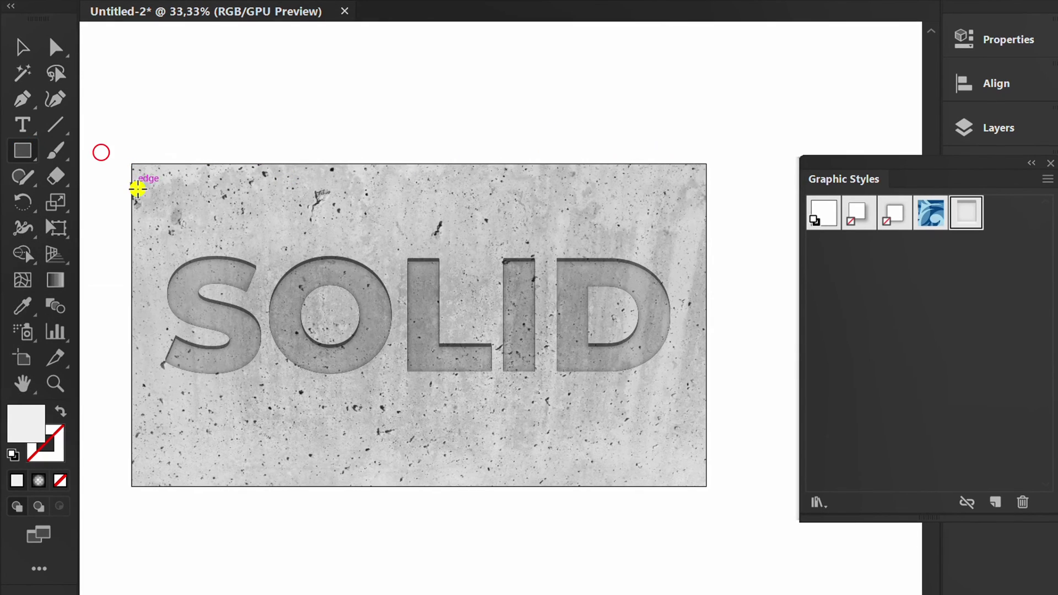
left_click_drag(130, 205, 706, 235)
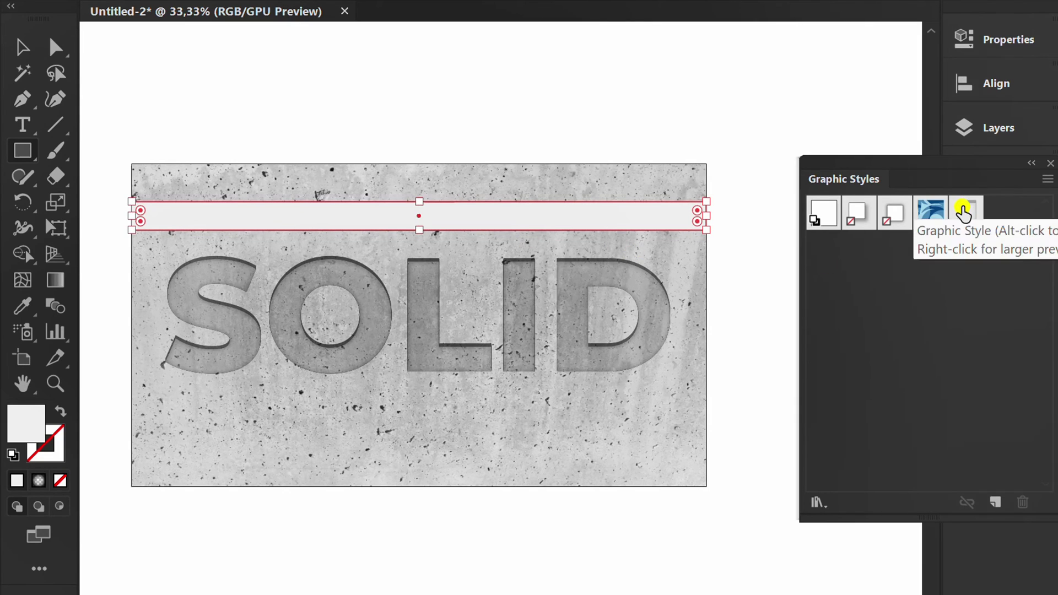
left_click(963, 212)
left_click_drag(935, 190, 843, 137)
Place a copy of the debossed band below the SOLID lettering.
key("v")
left_click(531, 557)
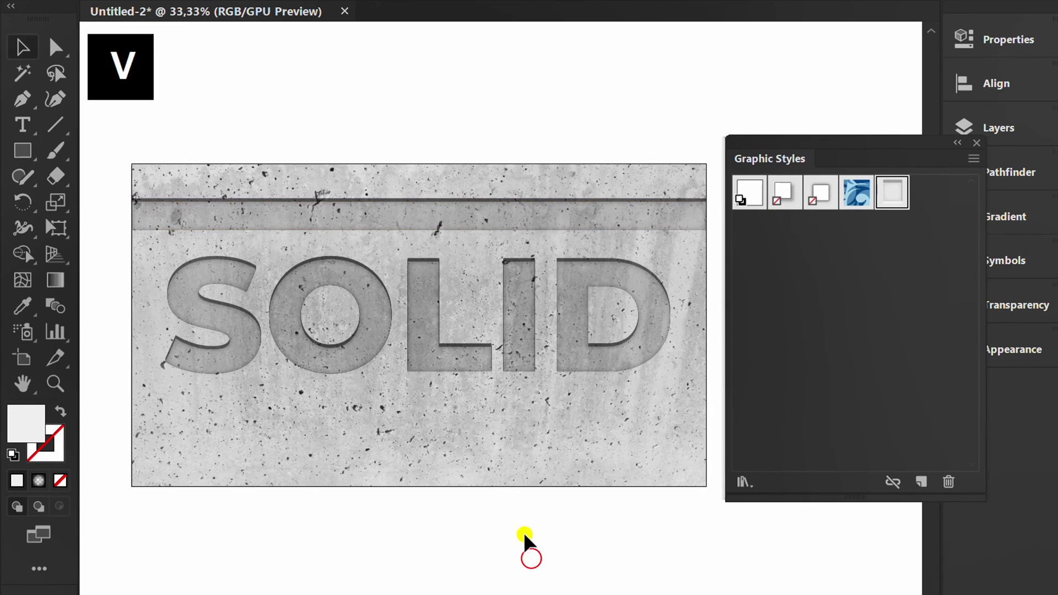
left_click_drag(416, 208, 432, 432)
key("v")
left_click(444, 517)
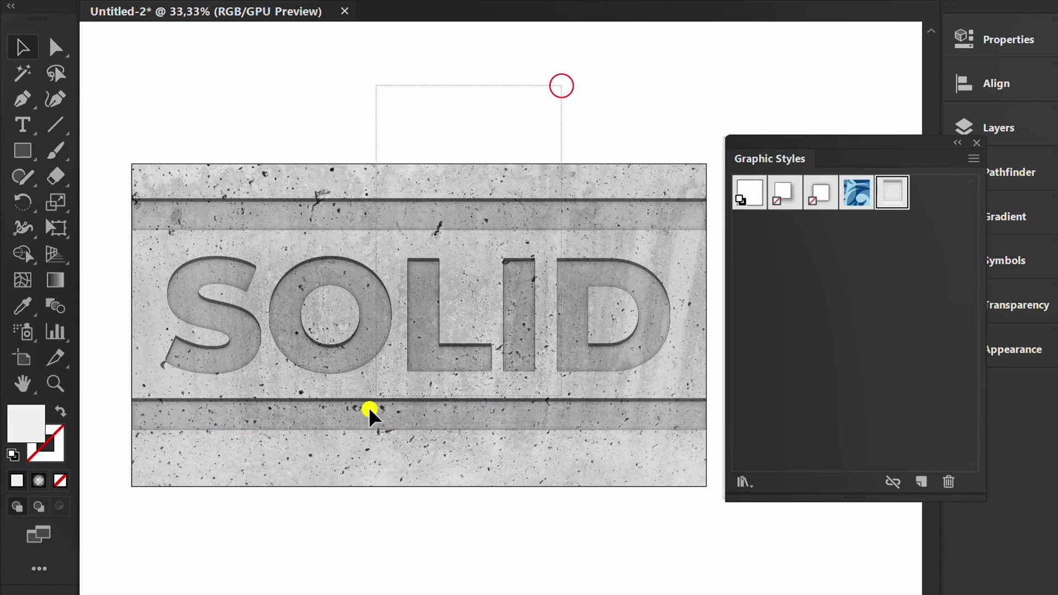
Group the cement background, SOLID and both bands together.
left_click_drag(358, 433, 330, 421)
right_click(286, 322)
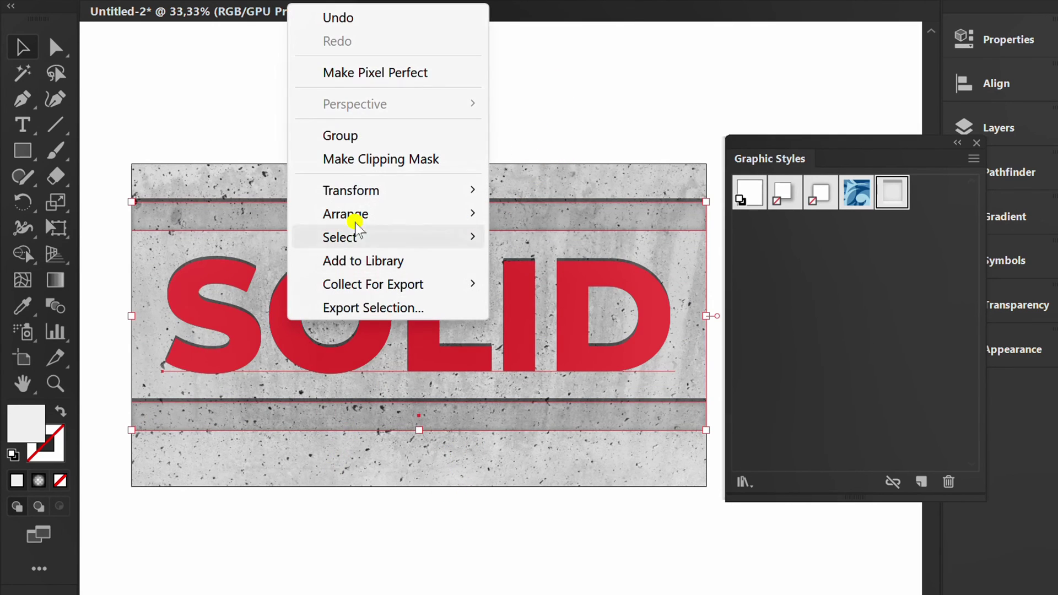
left_click(363, 136)
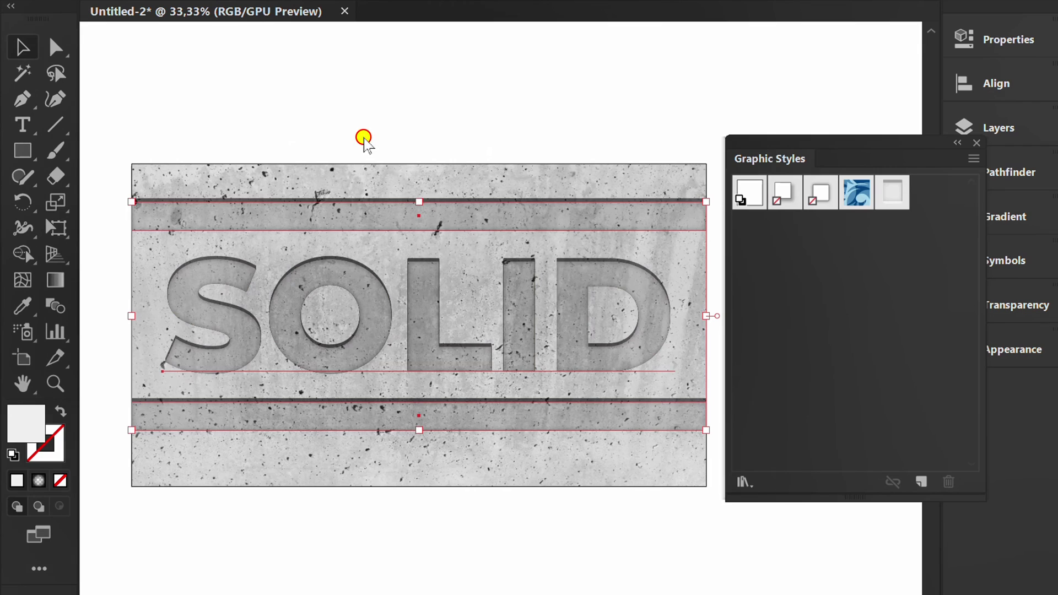
Centre the group vertically on the artboard and dock the Graphic Styles panel.
left_click(996, 84)
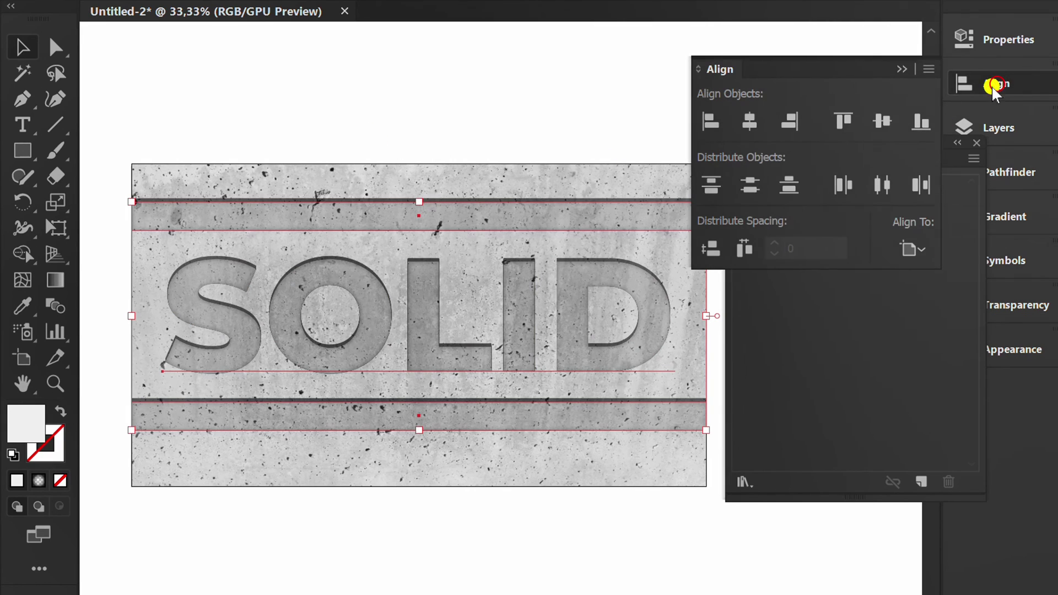
left_click(884, 123)
left_click(901, 69)
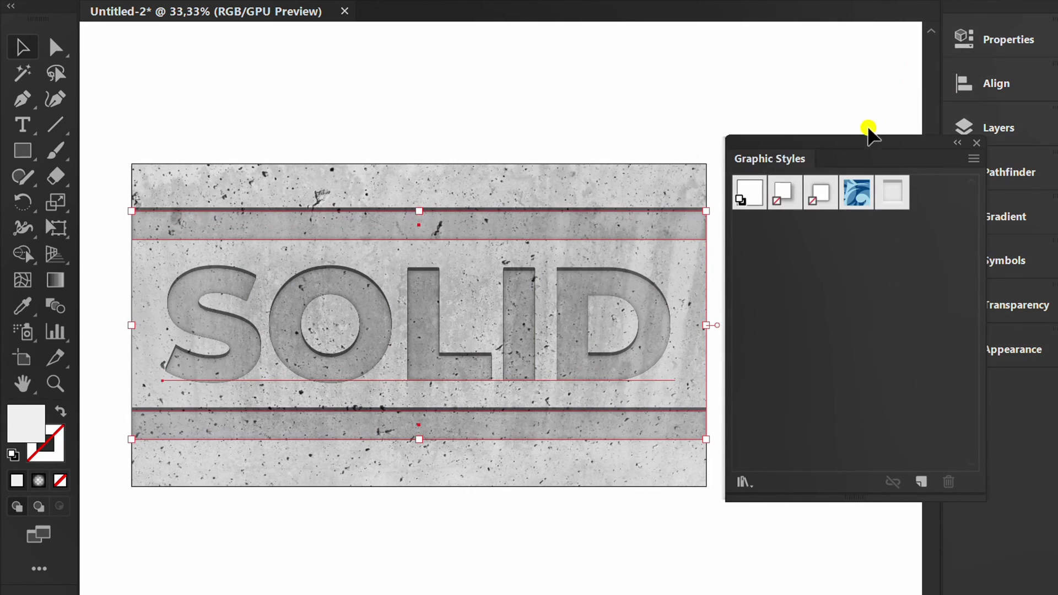
left_click_drag(869, 135, 992, 406)
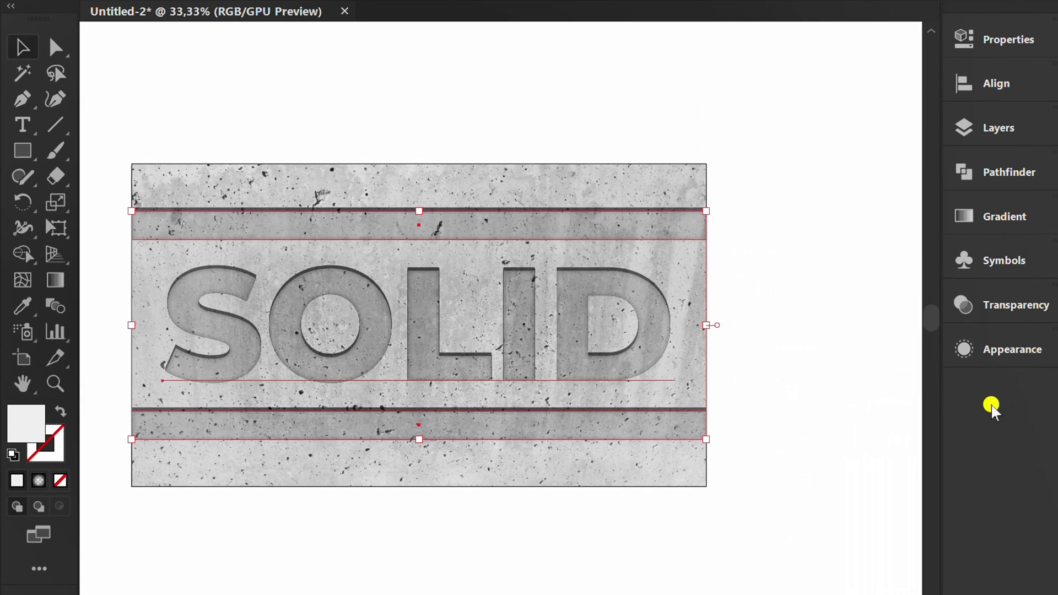
Draw a rectangle covering the whole artboard.
left_click(404, 551)
key("space")
left_click_drag(401, 551, 457, 523)
key("m")
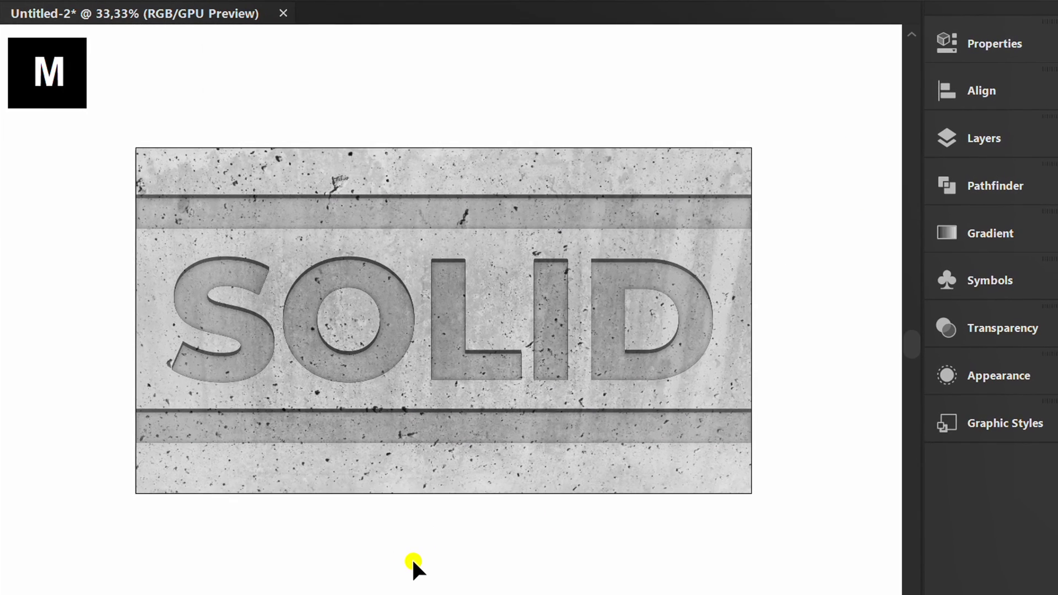
mouse_move(136, 146)
left_mouse_down()
mouse_move(148, 167)
mouse_move(630, 405)
mouse_move(796, 517)
mouse_move(750, 493)
left_mouse_up()
key("space")
left_click_drag(684, 557, 617, 545)
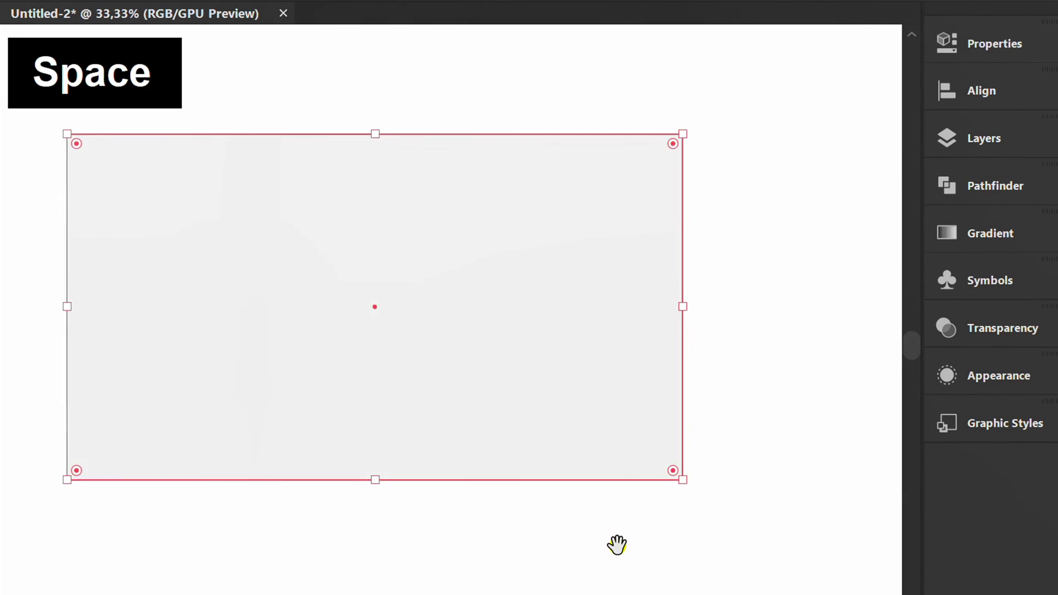
Fill the rectangle with the White, Black gradient set to Radial.
left_click(963, 236)
left_click(705, 254)
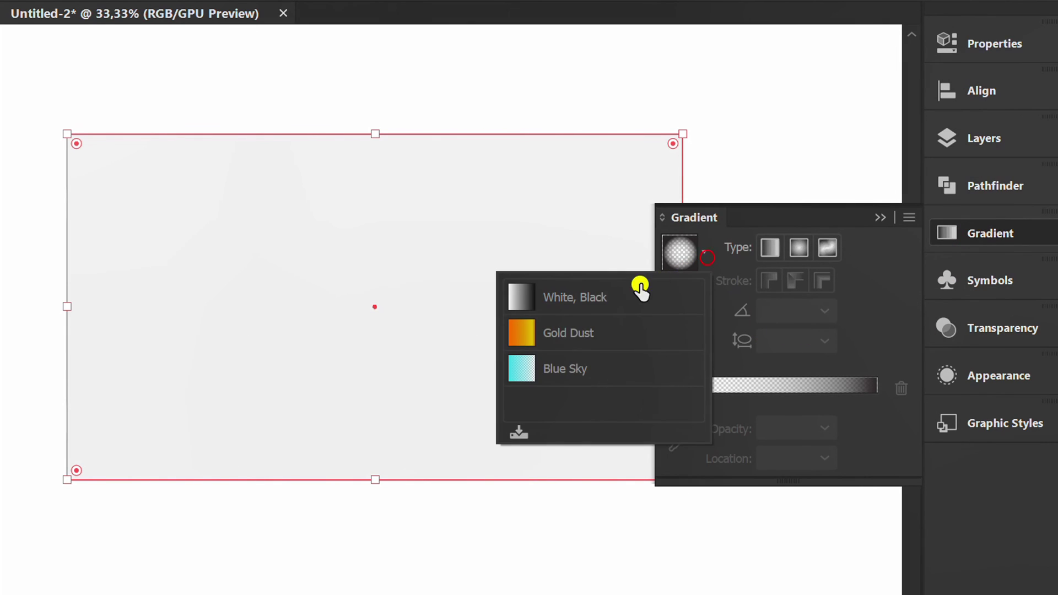
left_click(569, 299)
left_click(799, 253)
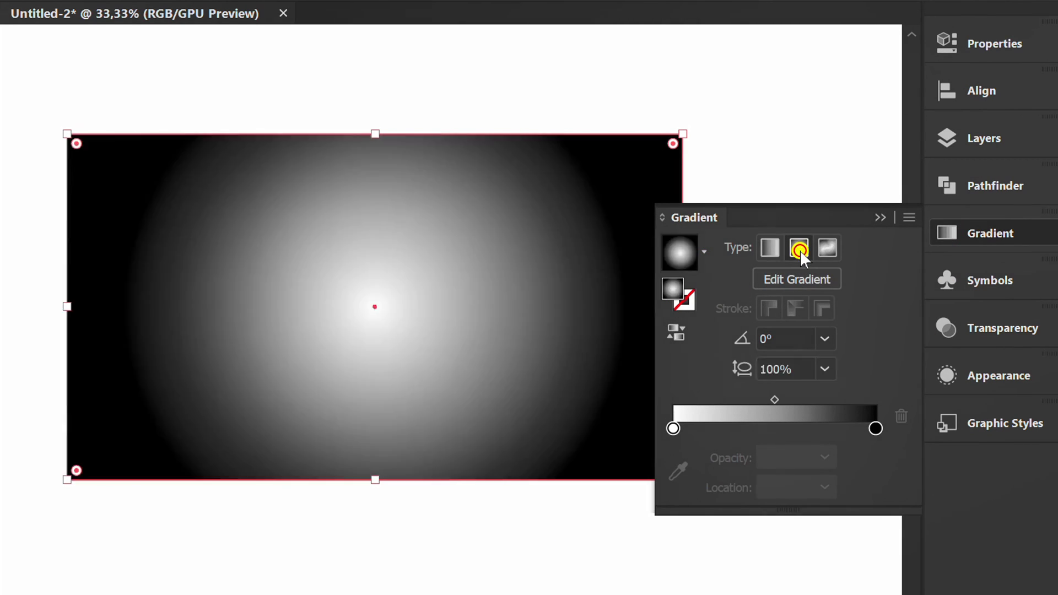
left_click(880, 218)
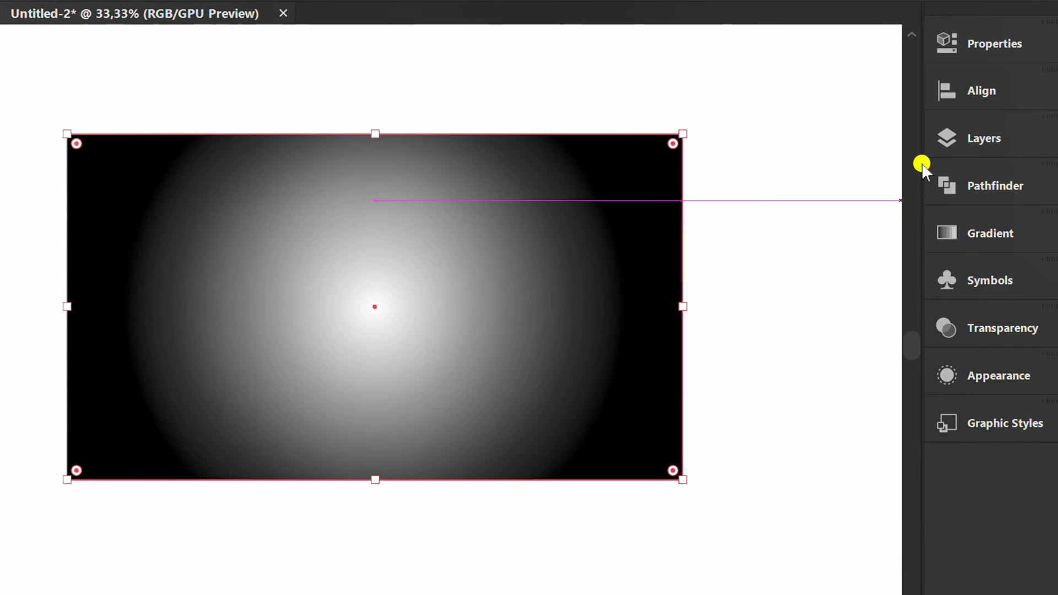
Set the gradient rectangle's blending mode to Overlay.
left_click(982, 43)
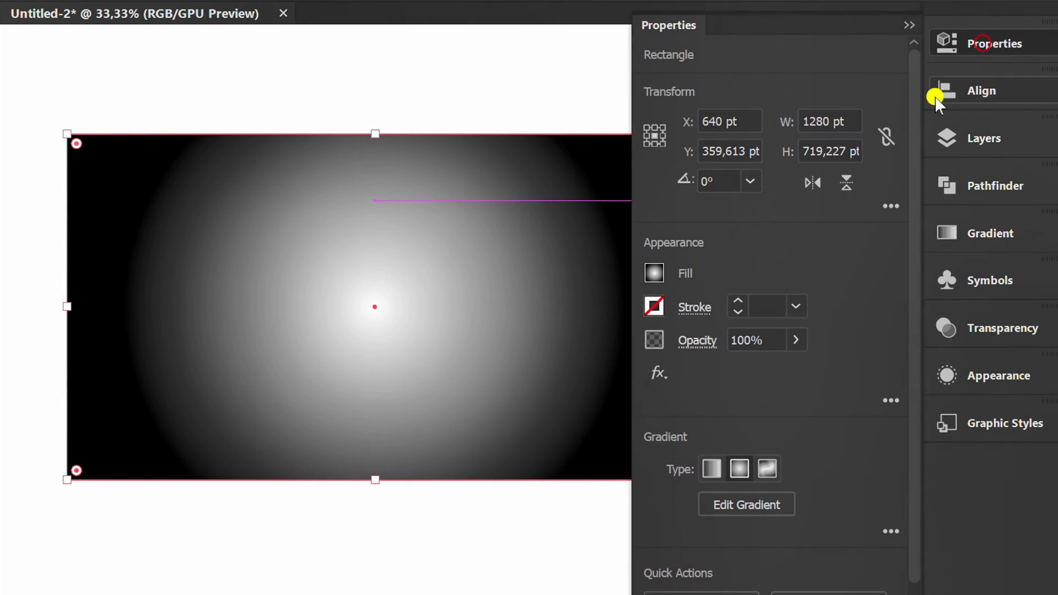
left_click(697, 341)
left_click(548, 379)
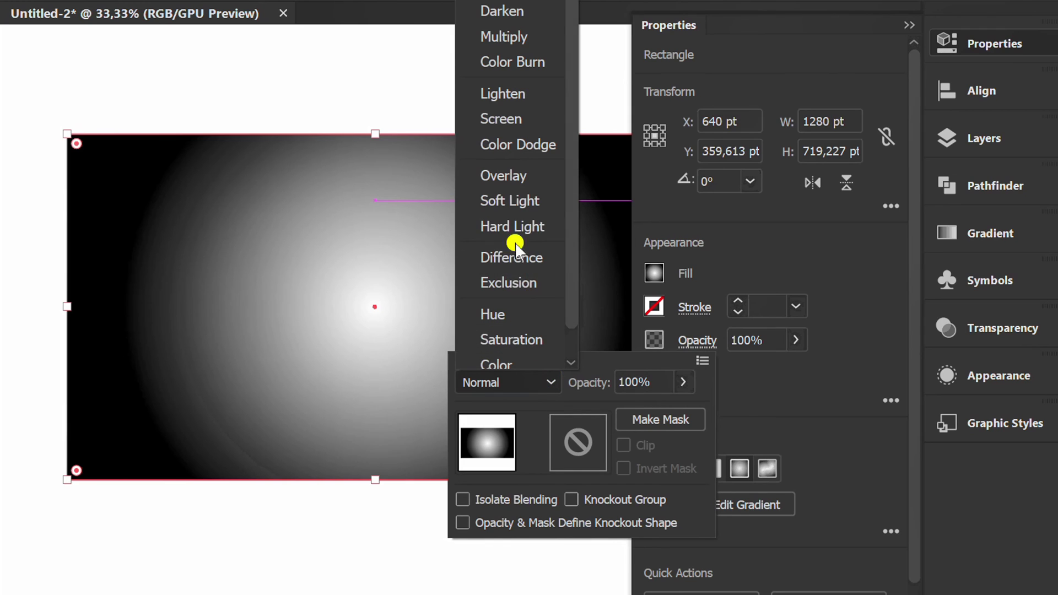
left_click(507, 175)
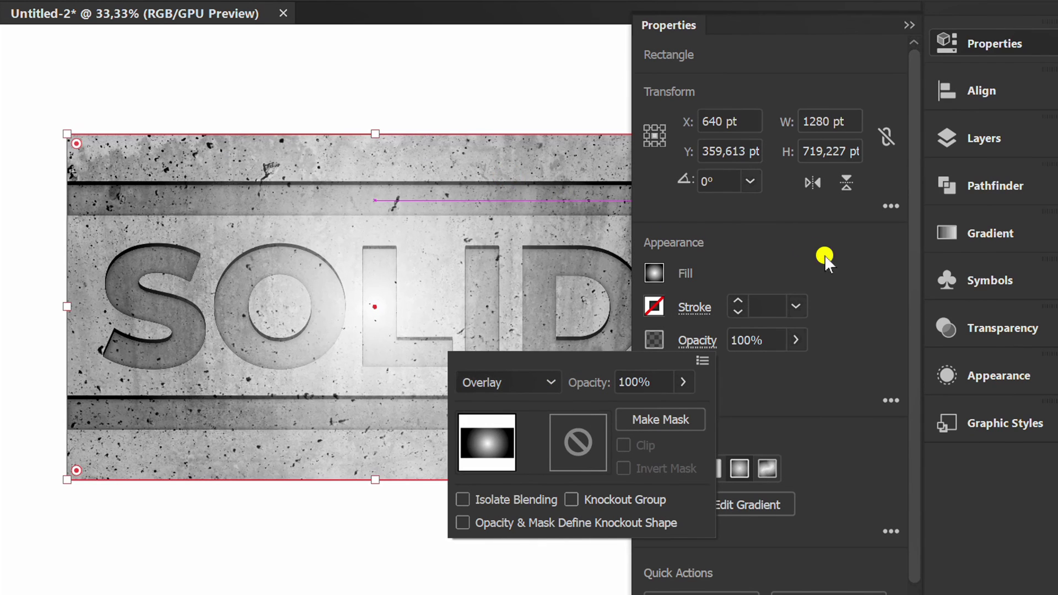
left_click(836, 264)
Change the gradient's start stop colour to grey R=102 G=102 B=102.
left_click(910, 25)
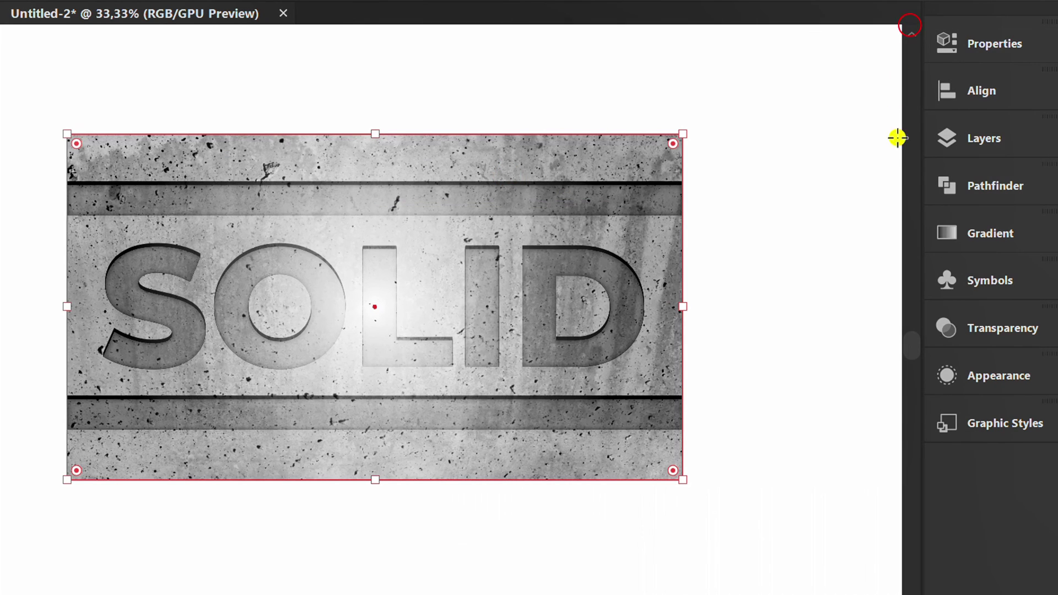
key("g")
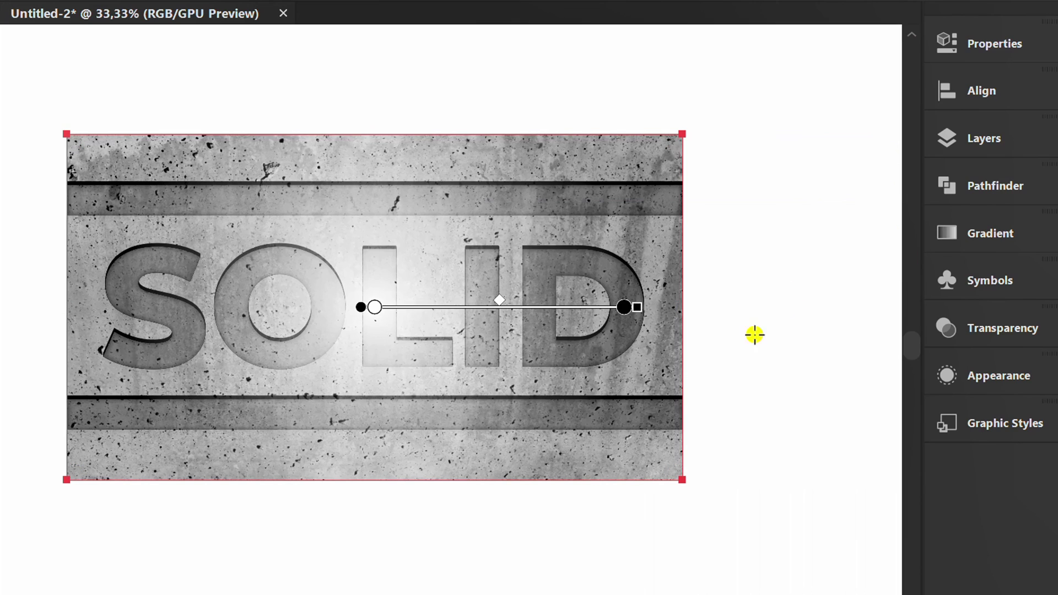
mouse_move(418, 342)
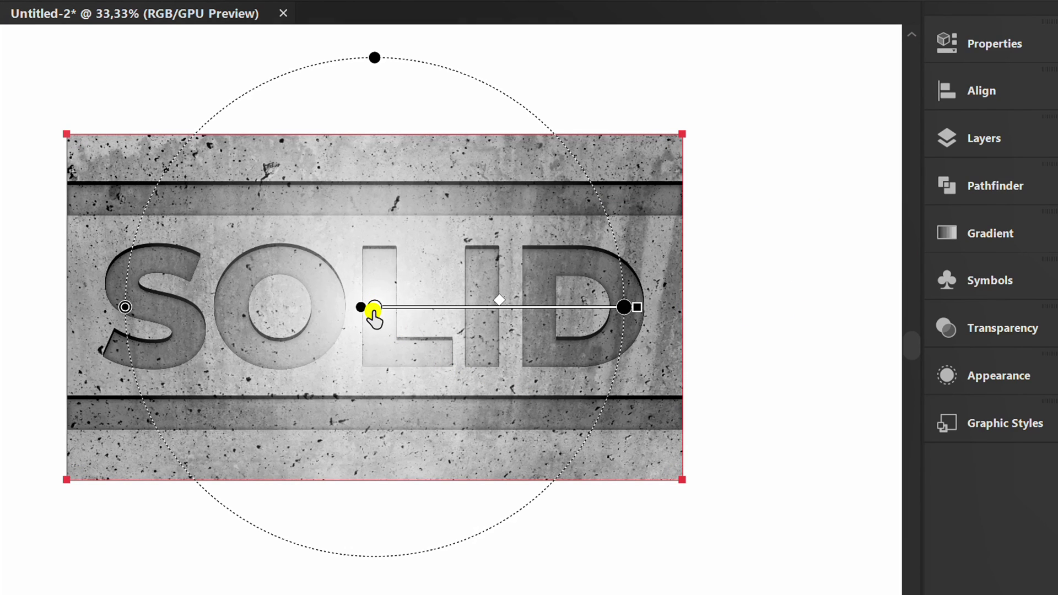
double_click(374, 308)
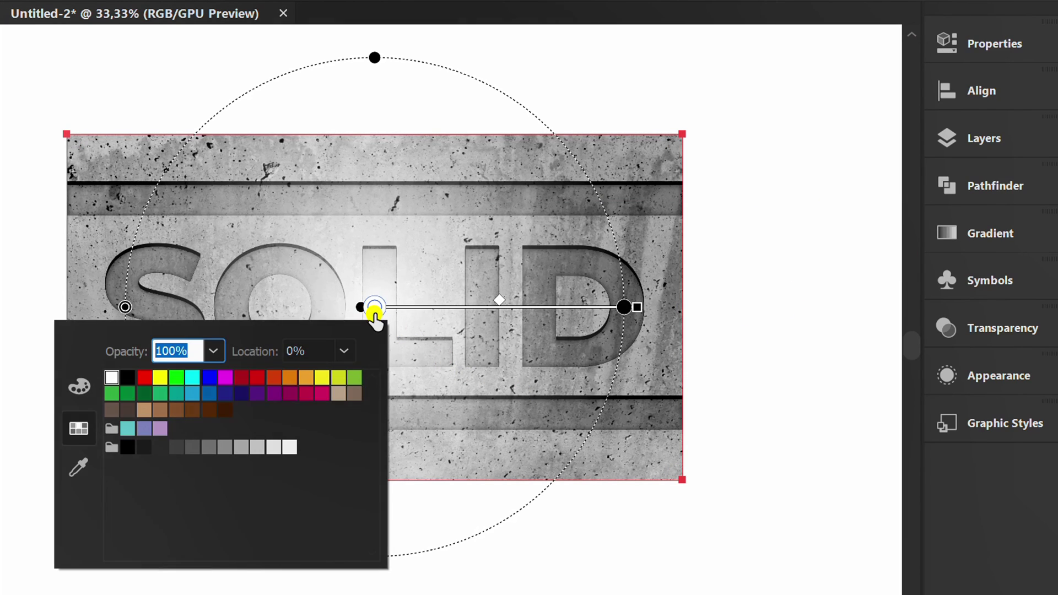
left_click(160, 447)
left_click(177, 447)
left_click(192, 449)
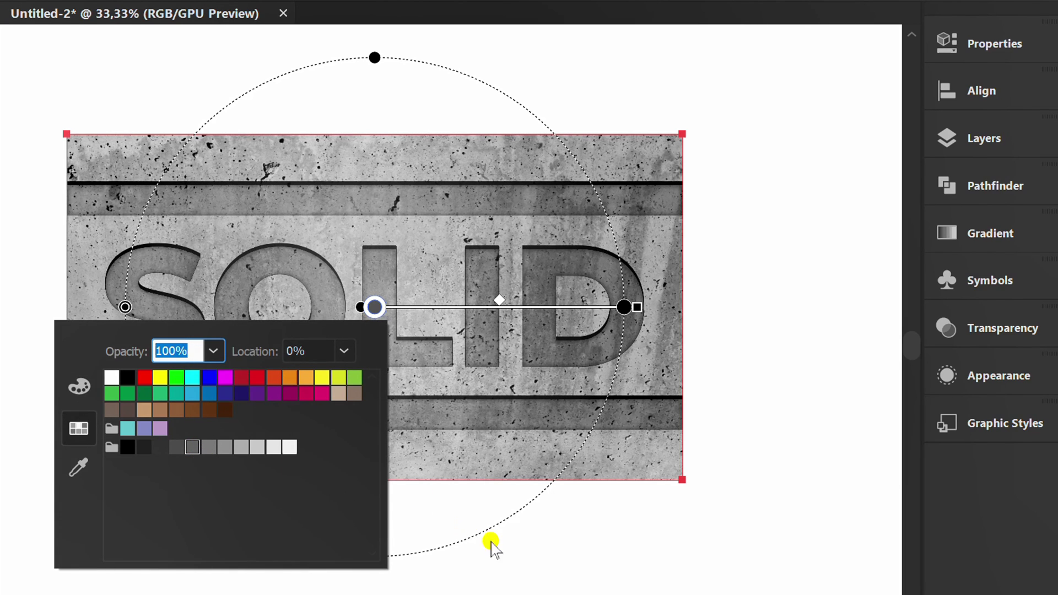
left_click(500, 573)
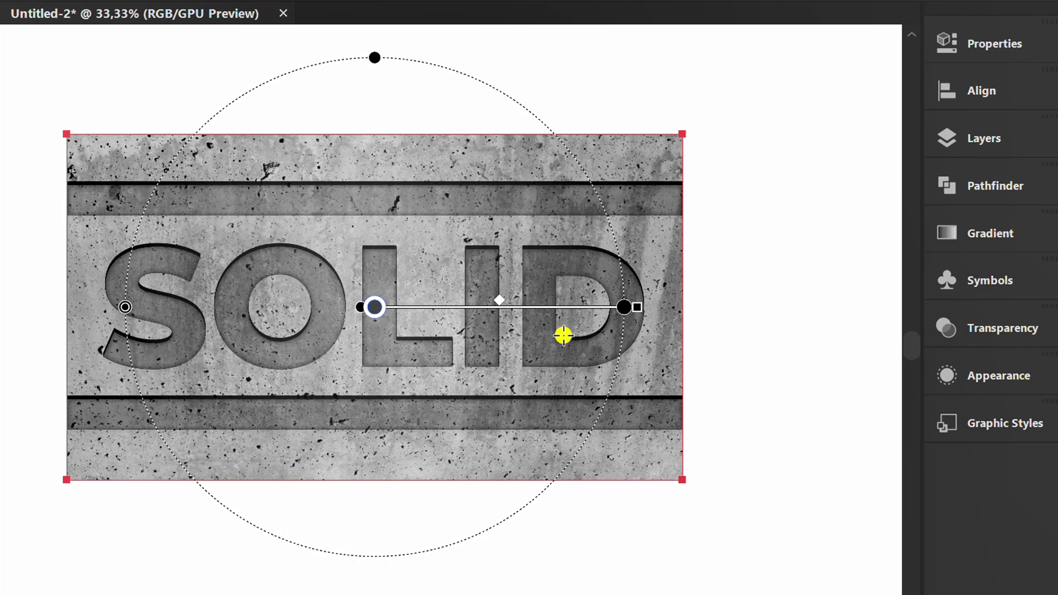
Stretch the radial gradient beyond the artboard and push its midpoint outward.
left_click_drag(637, 306, 793, 300)
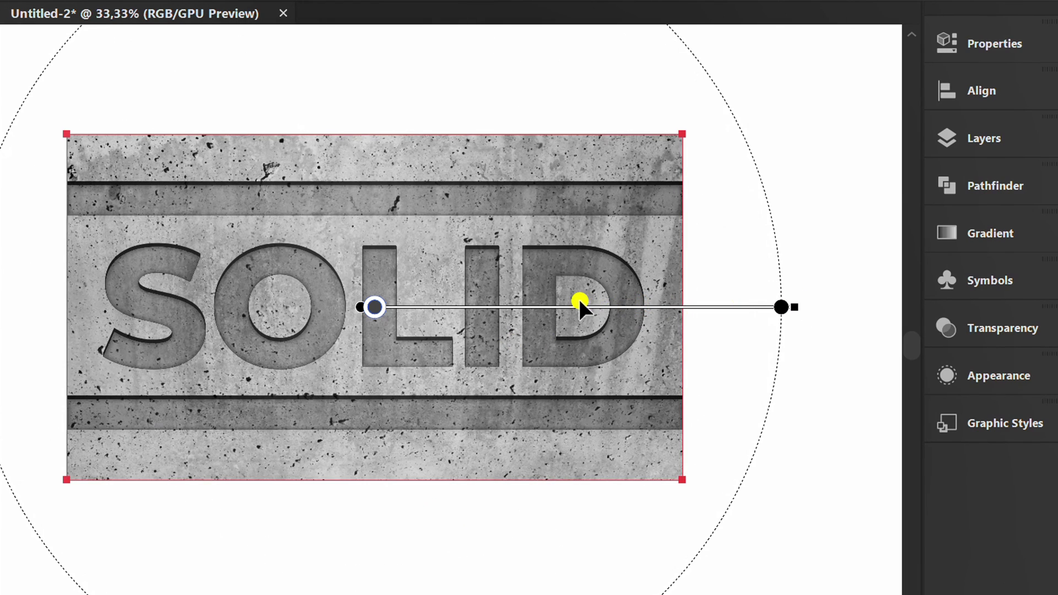
left_click_drag(583, 302, 656, 298)
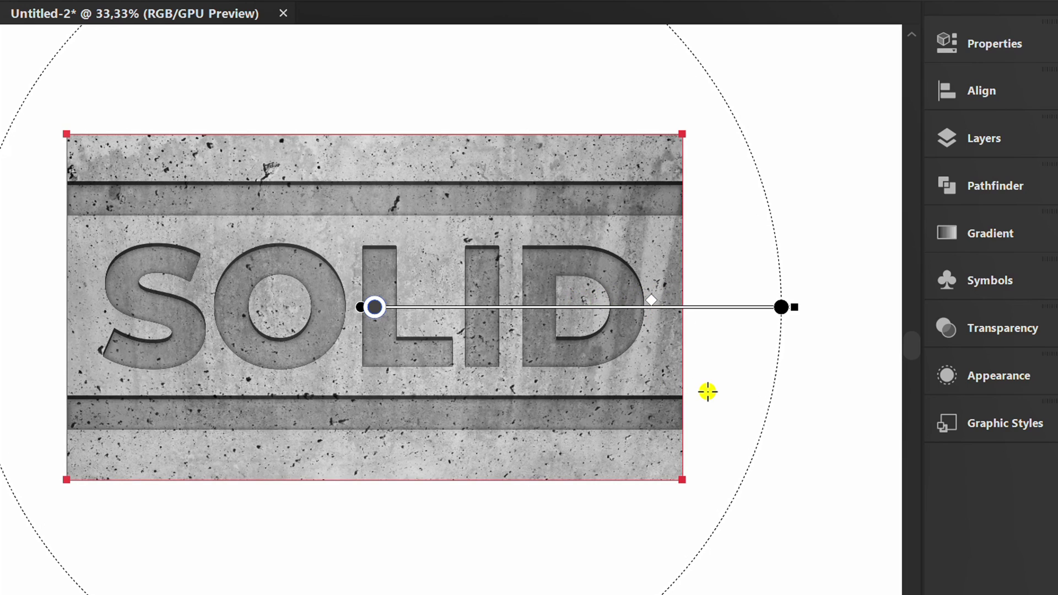
key("v")
left_click(735, 462)
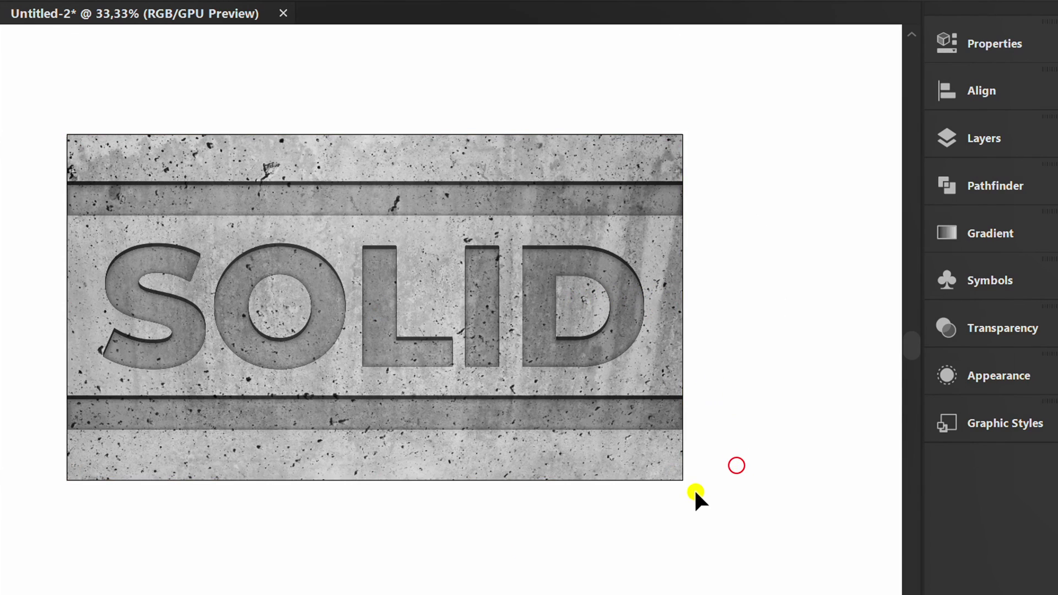
left_click_drag(453, 554, 503, 554)
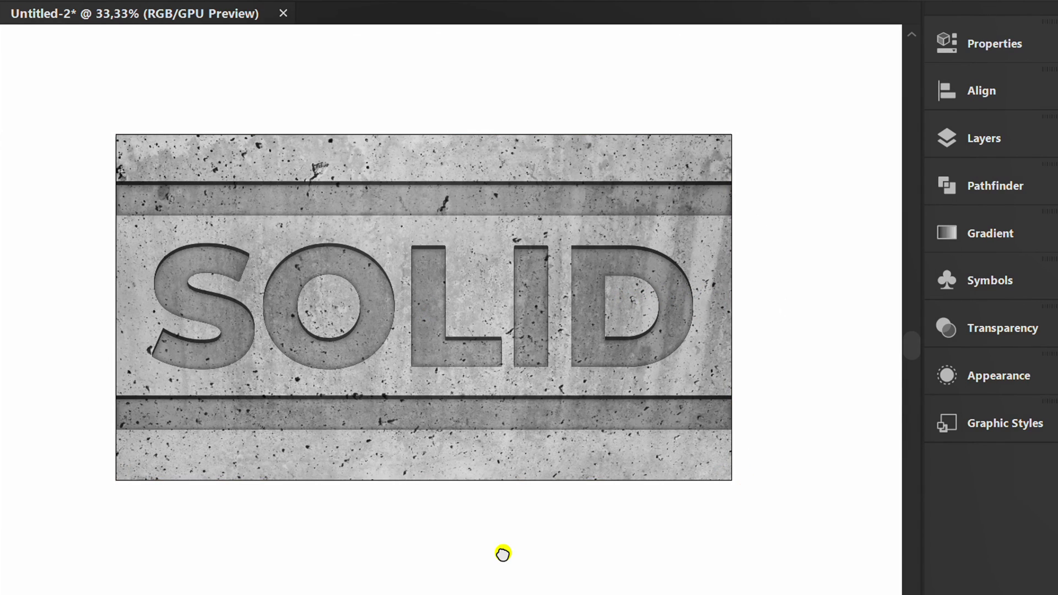